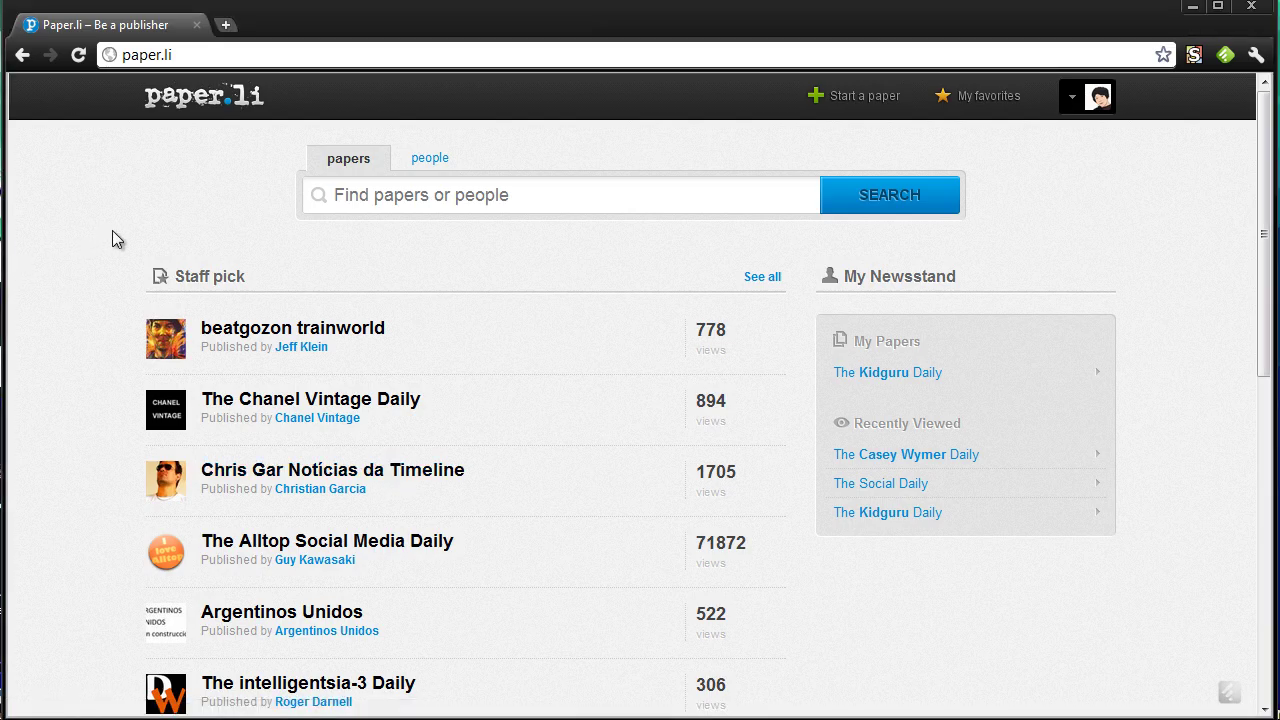
# Step: Switch the home page search from papers to the people tab
pyautogui.click(418, 195)
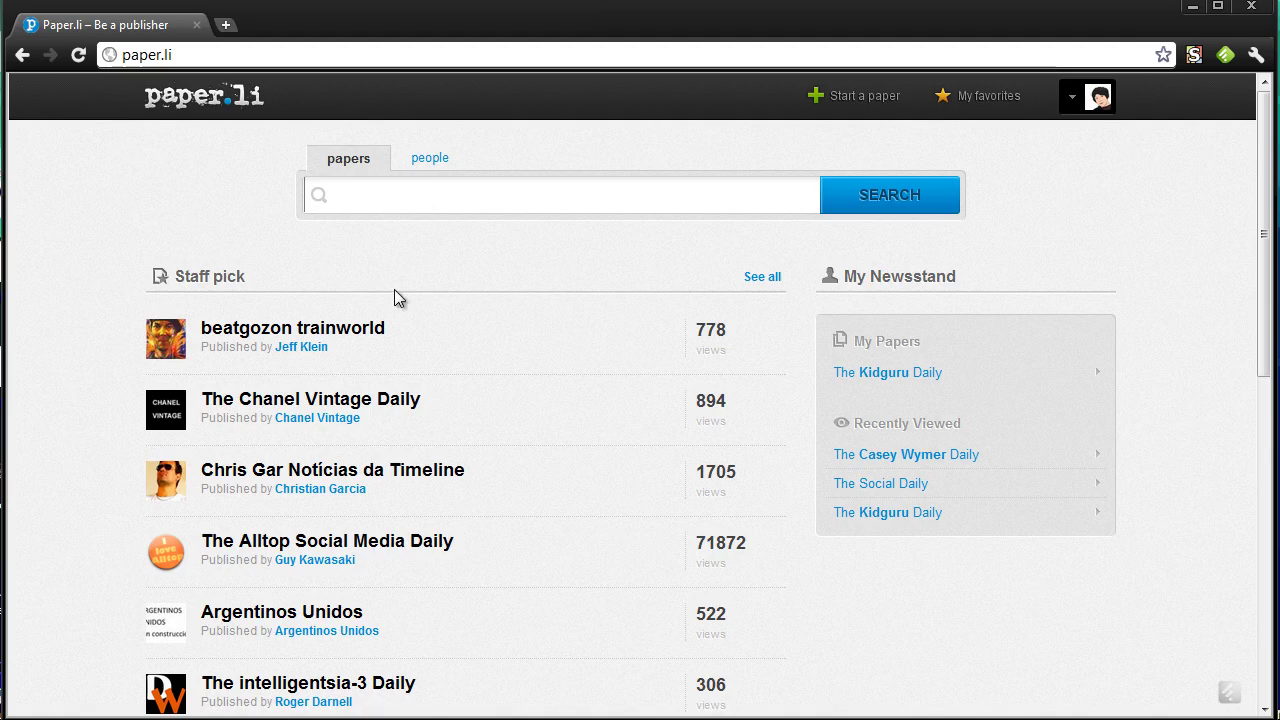
pyautogui.click(401, 287)
pyautogui.click(425, 161)
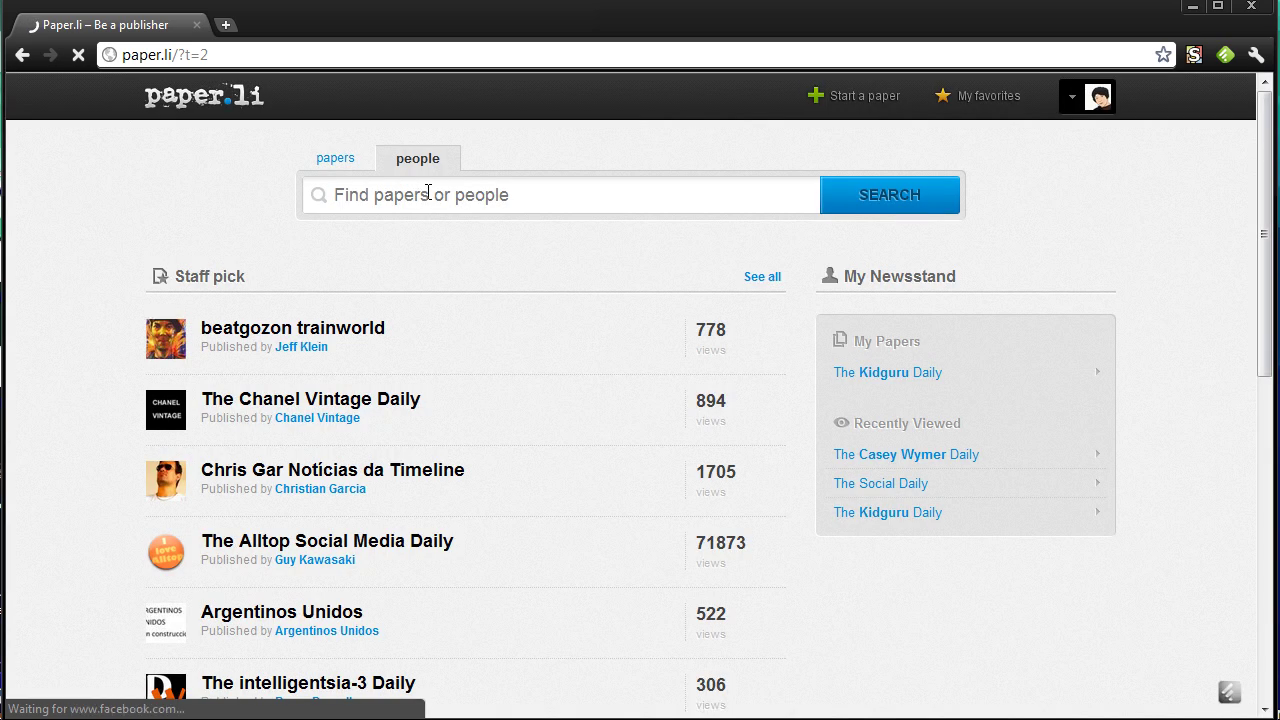
# Step: Scroll down through the Staff picks and Currently buzzing papers, then back to the top
pyautogui.scroll(-1, 340, 410)
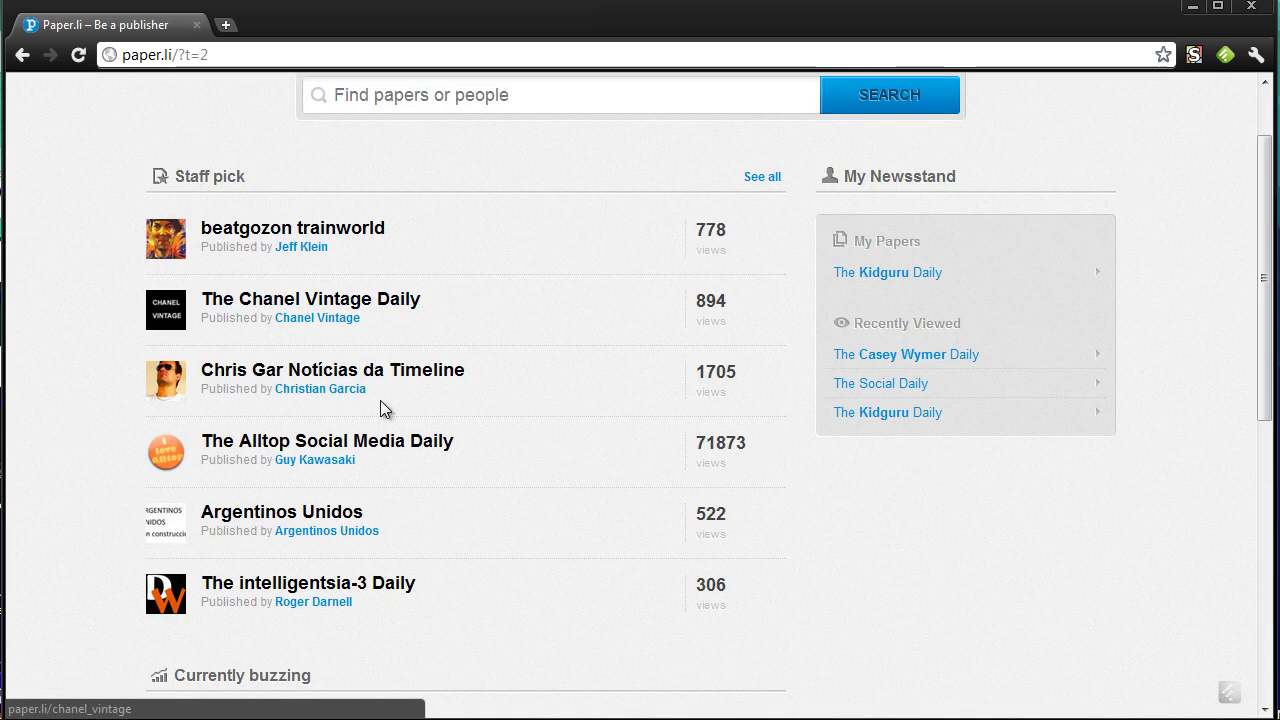
pyautogui.scroll(-3, 464, 405)
pyautogui.scroll(-2, 459, 433)
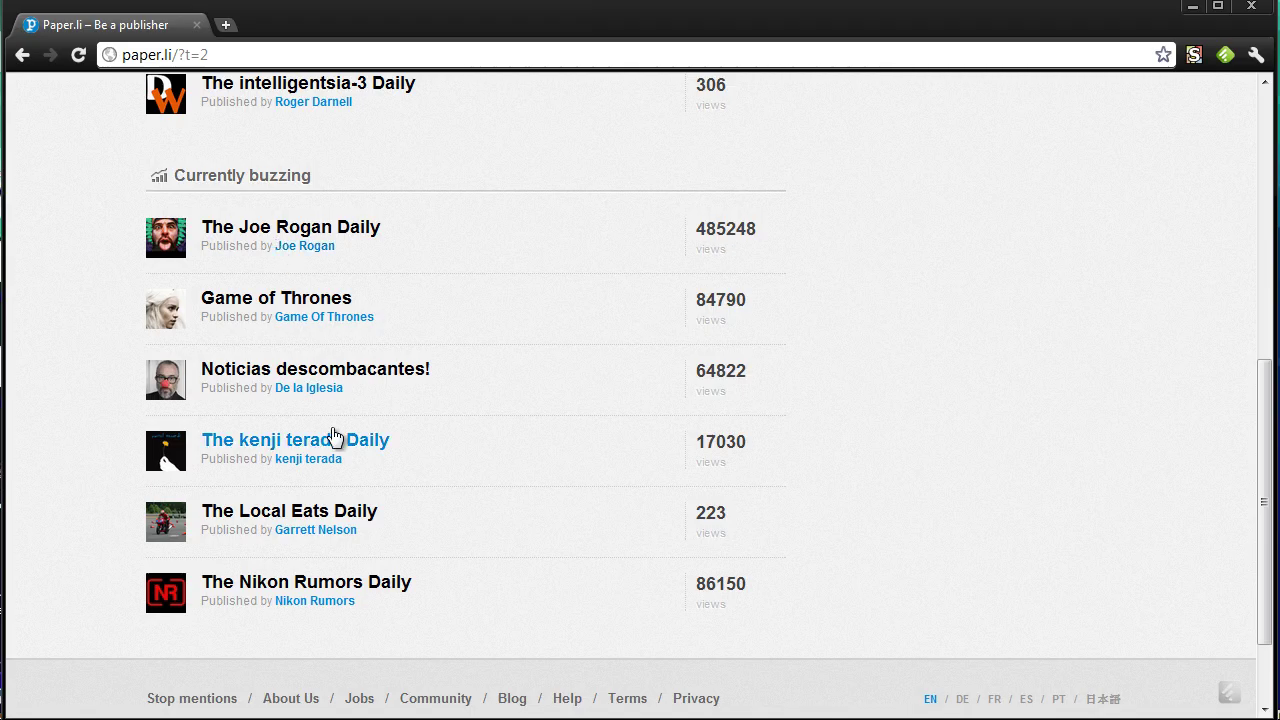
pyautogui.scroll(3, 332, 515)
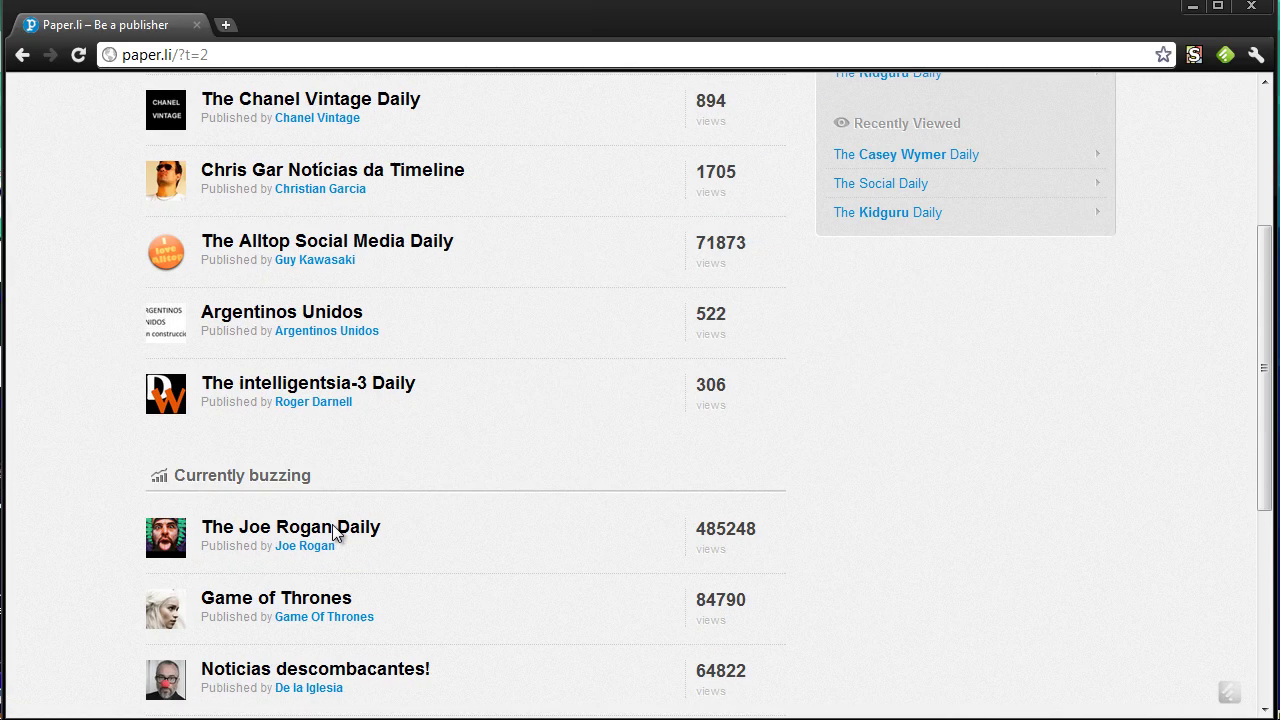
pyautogui.scroll(2, 334, 533)
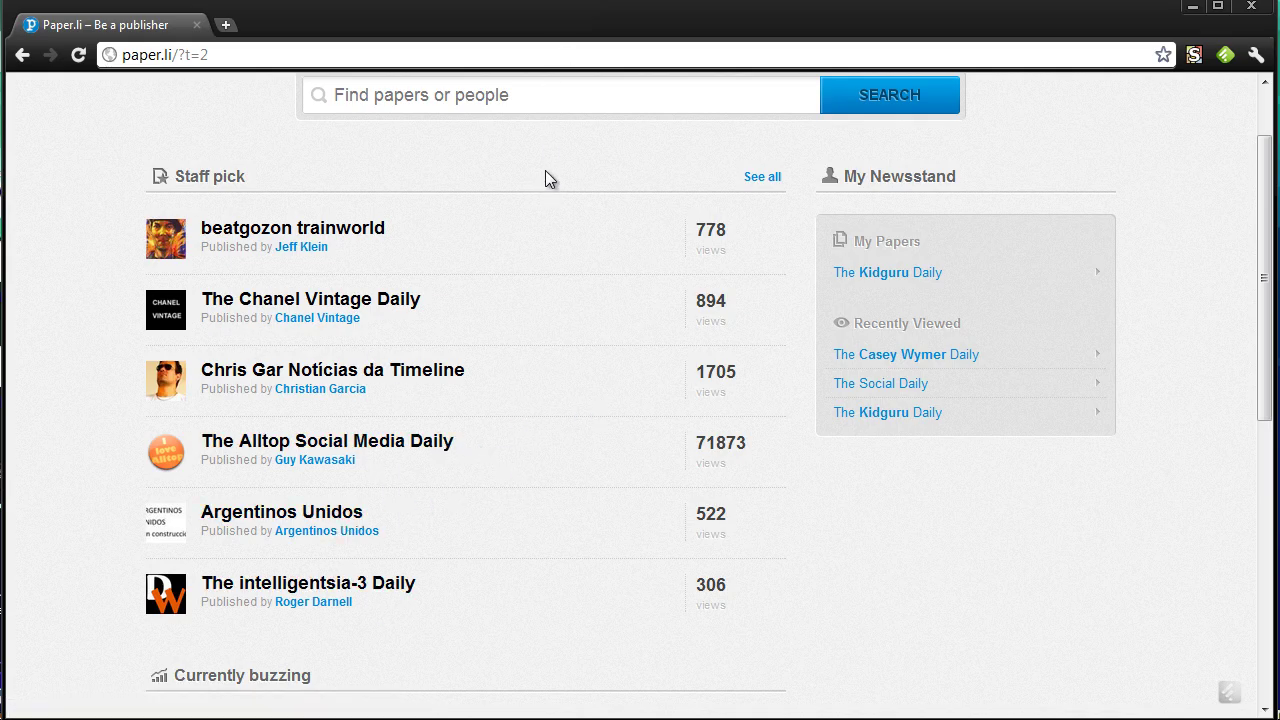
pyautogui.scroll(1, 545, 171)
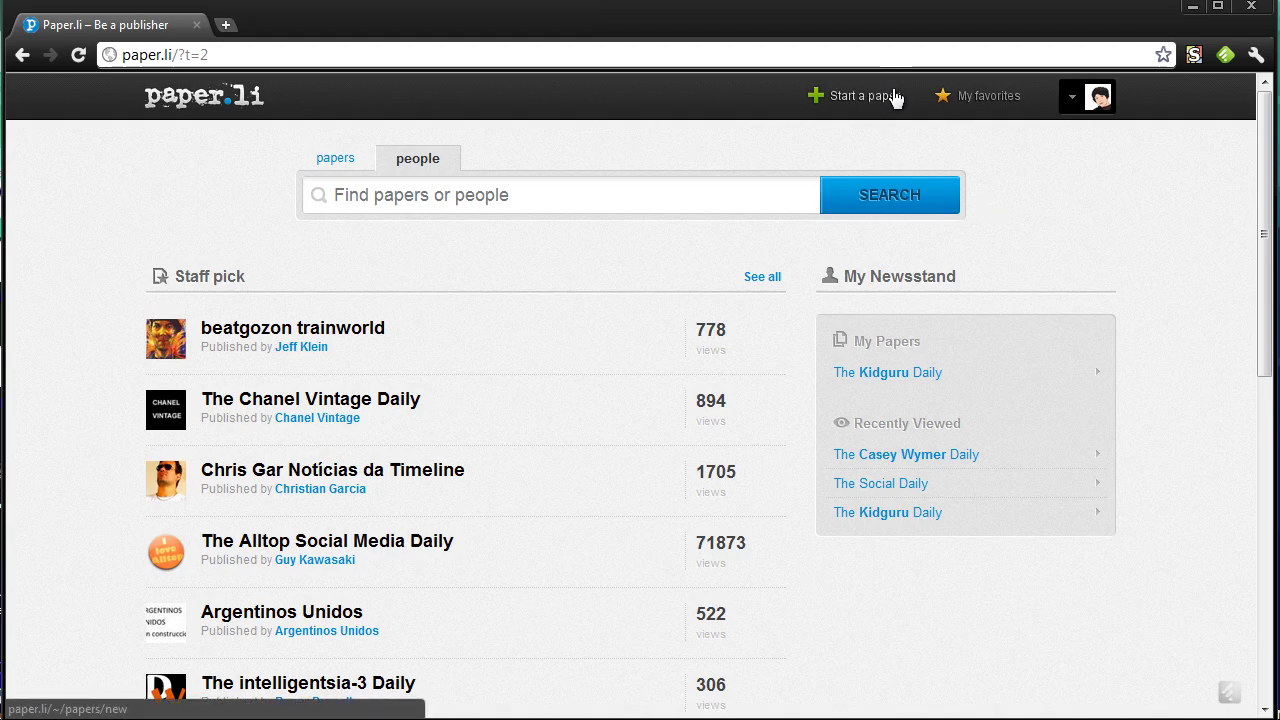
# Step: Open The Kidguru Daily's paper settings on the Content tab from the account menu
pyautogui.click(1072, 97)
pyautogui.click(1044, 147)
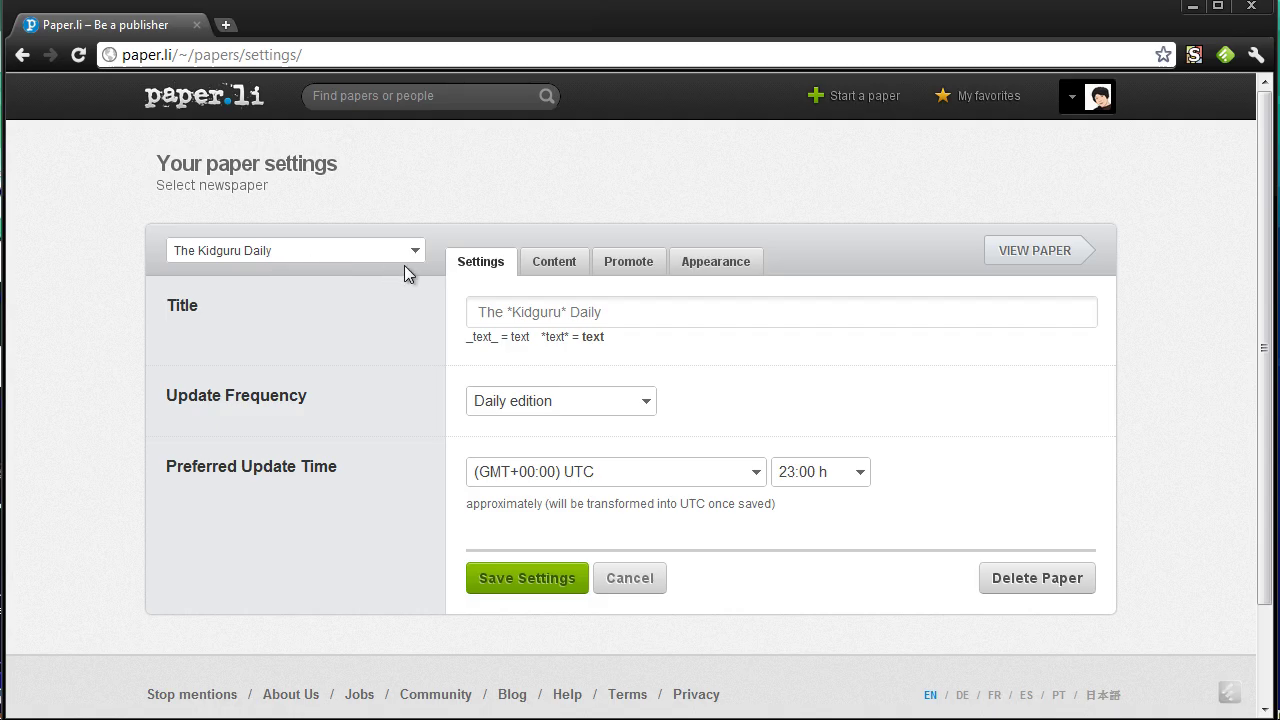
pyautogui.click(566, 268)
pyautogui.scroll(-1, 645, 235)
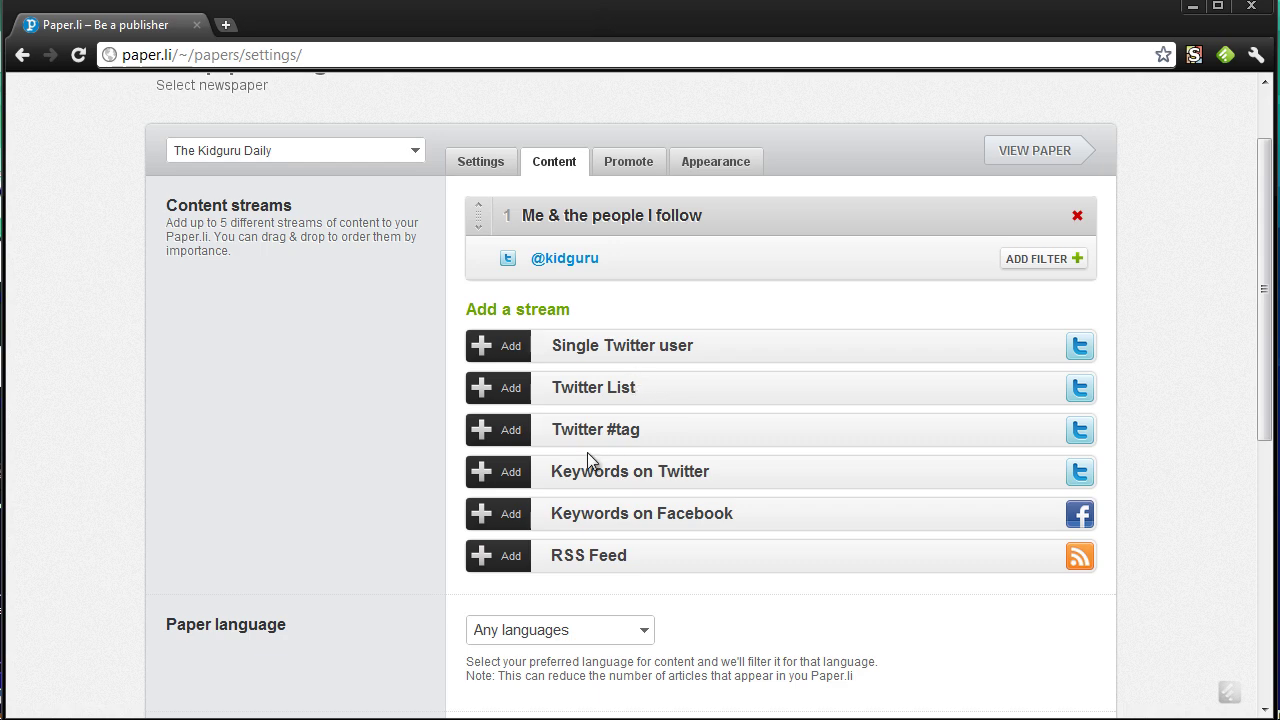
pyautogui.click(485, 556)
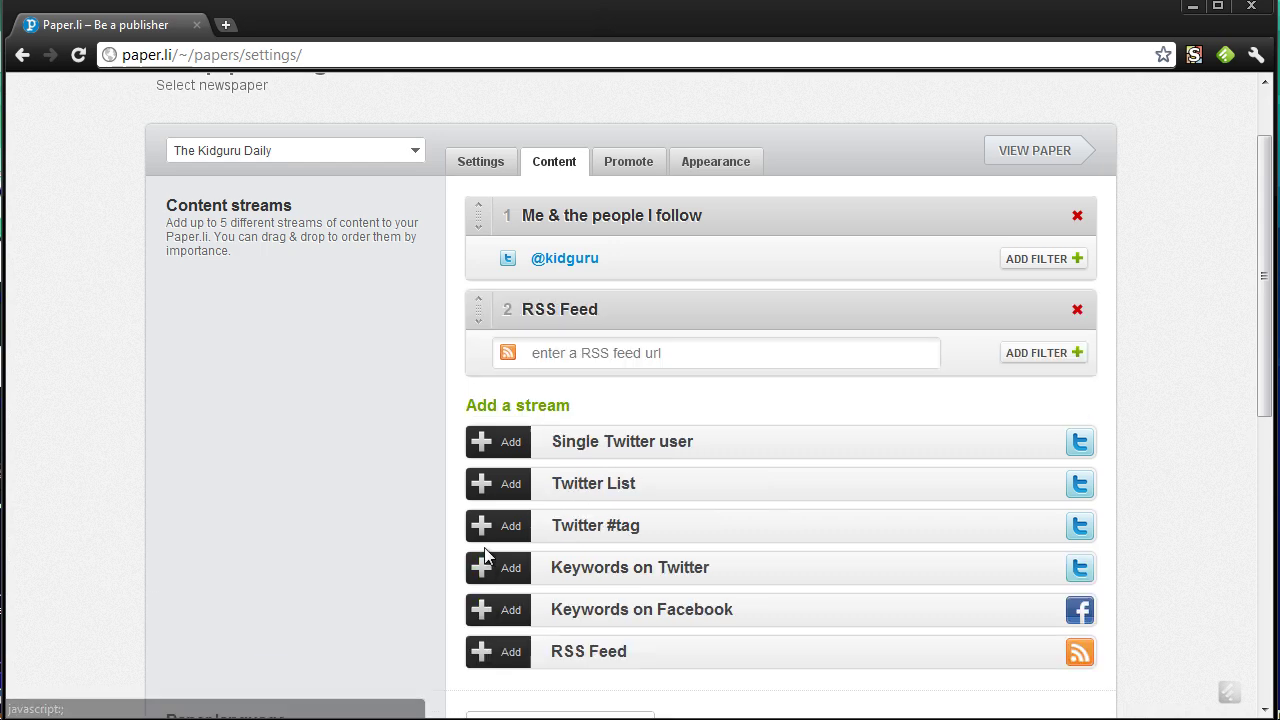
pyautogui.click(612, 362)
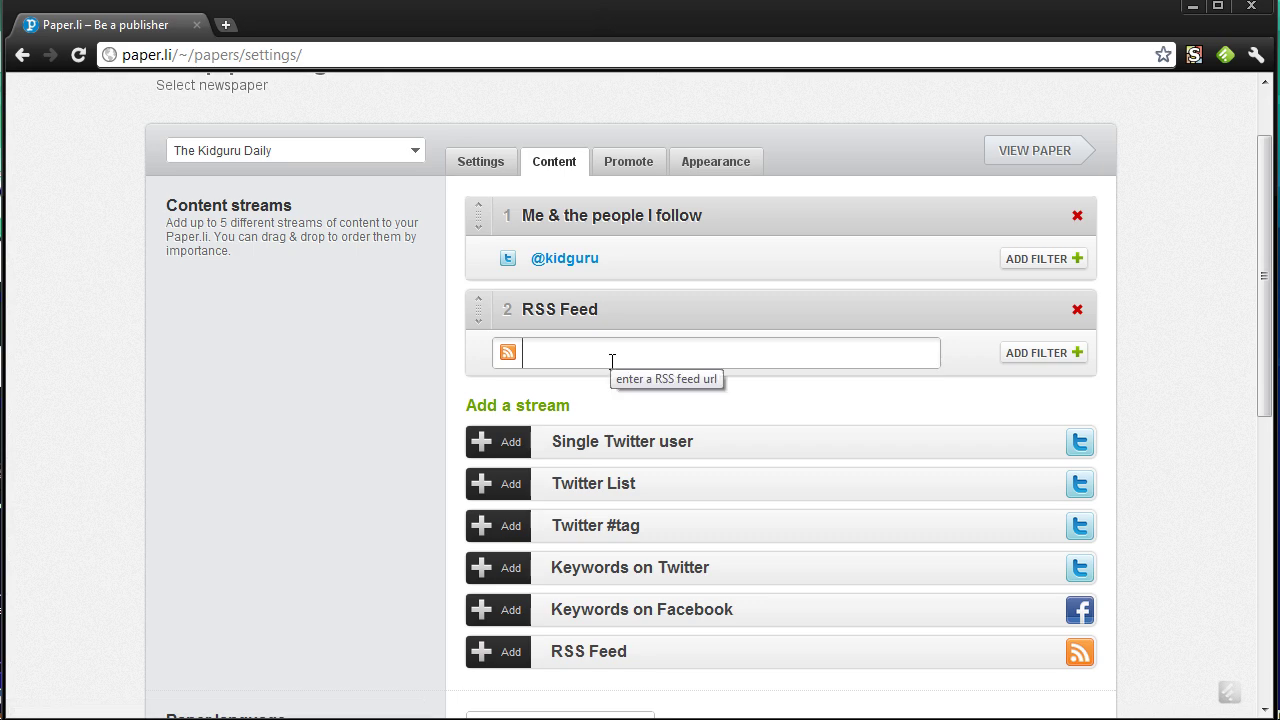
pyautogui.write('http://digitaldojos')
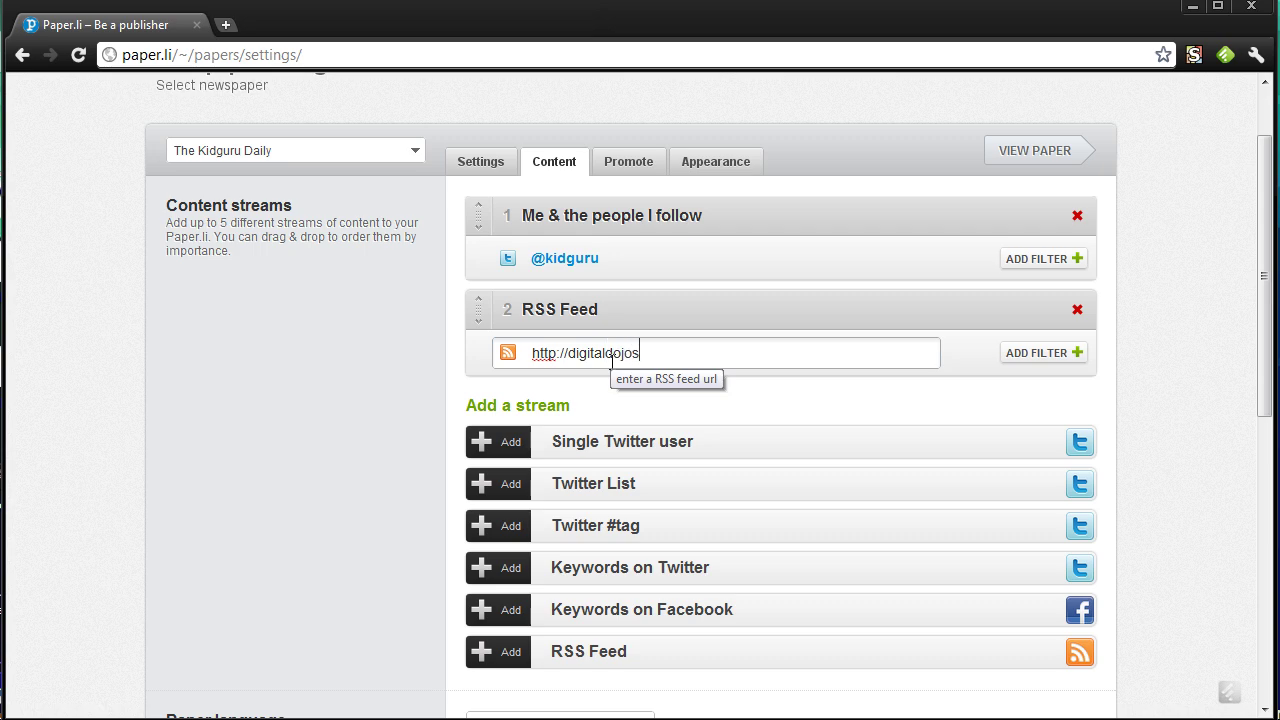
pyautogui.write('.com/rss')
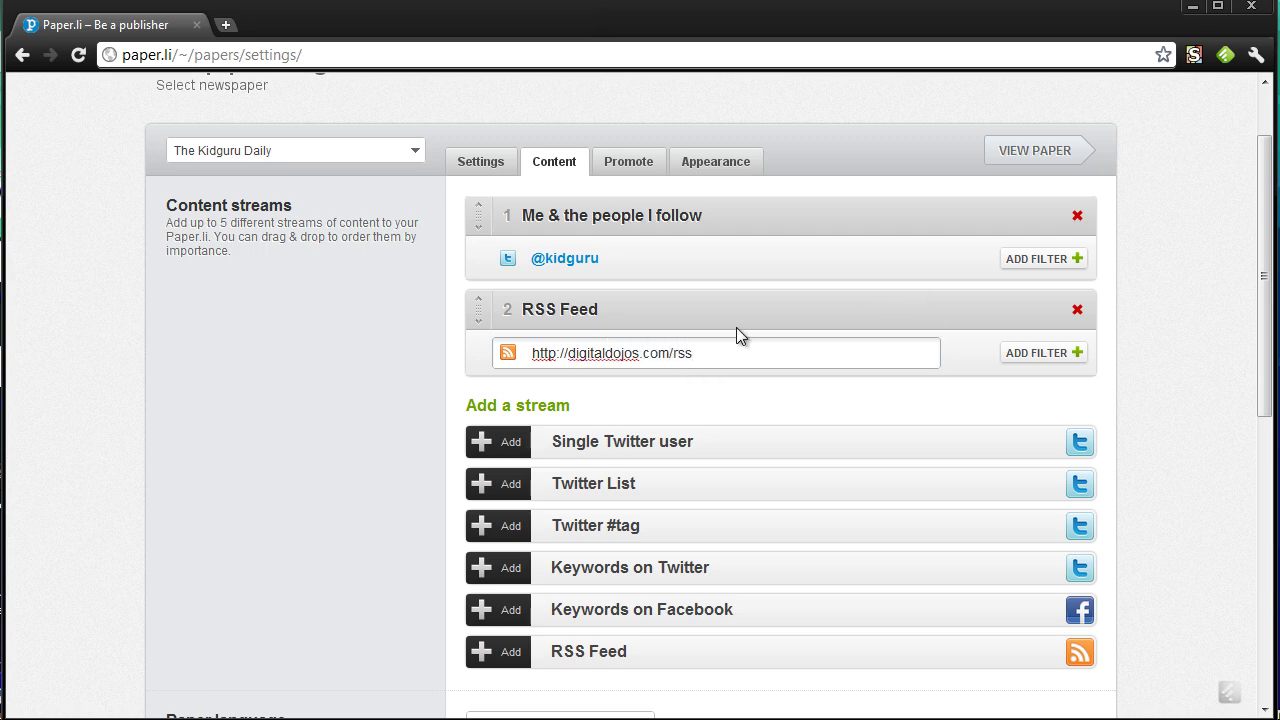
pyautogui.click(1074, 353)
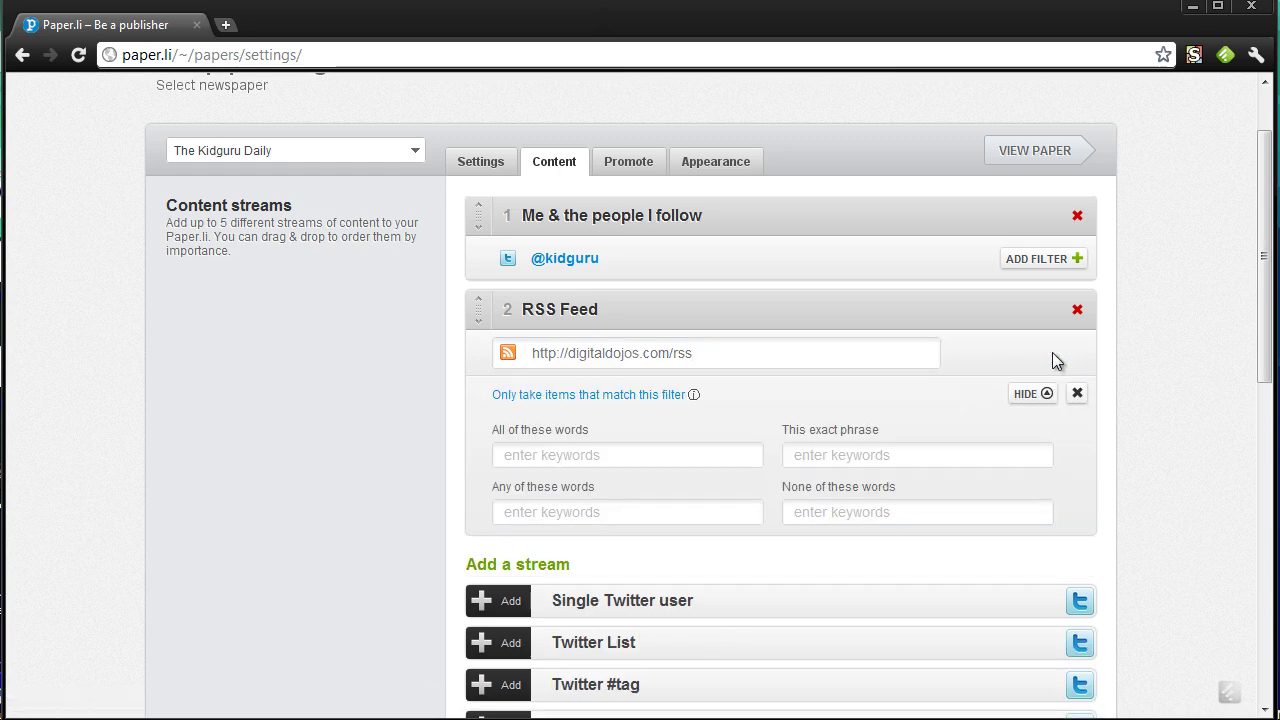
pyautogui.click(657, 455)
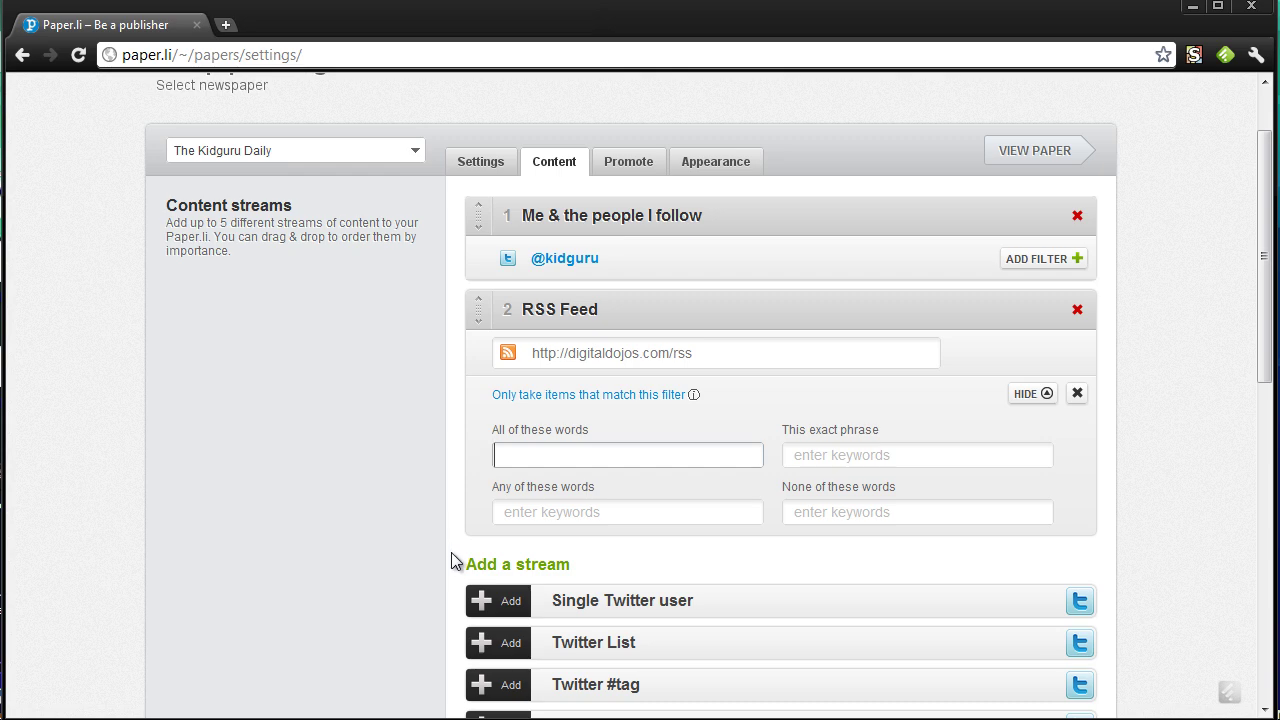
# Step: Enter 'digitaldojos latest technology news' as the filter's all-of-these-words keywords
pyautogui.click(838, 452)
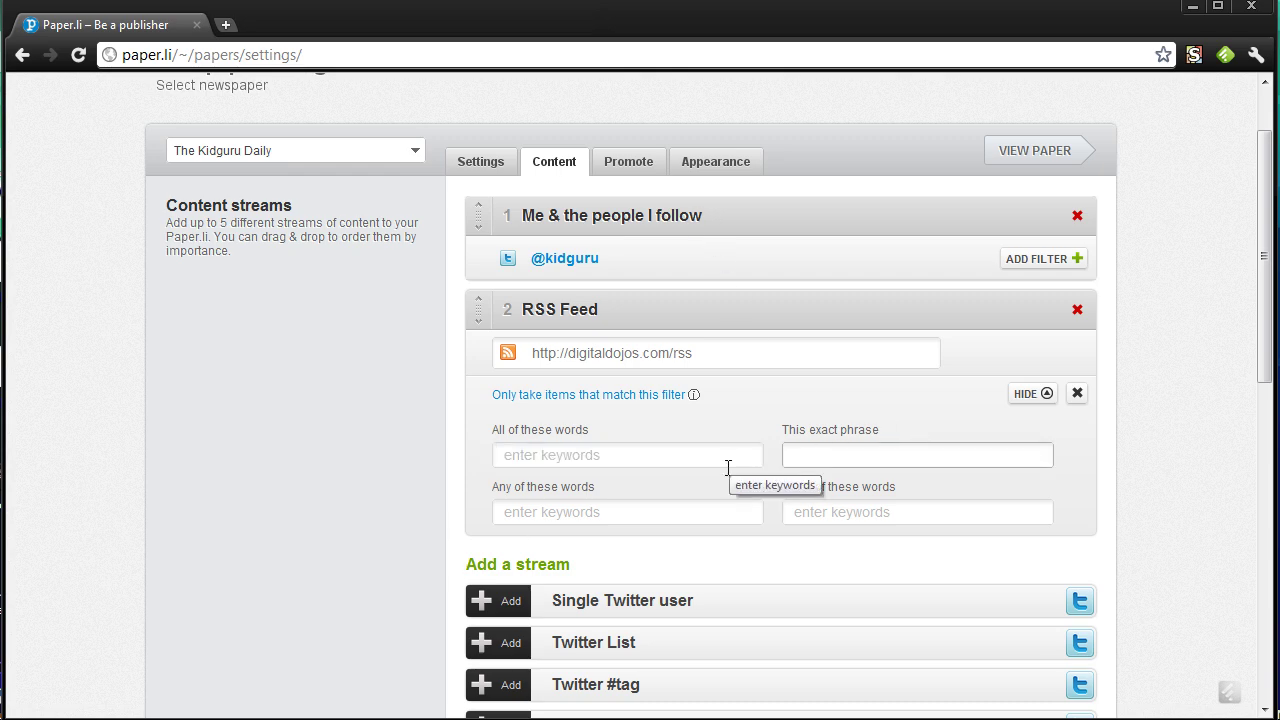
pyautogui.click(728, 462)
pyautogui.write('dugut')
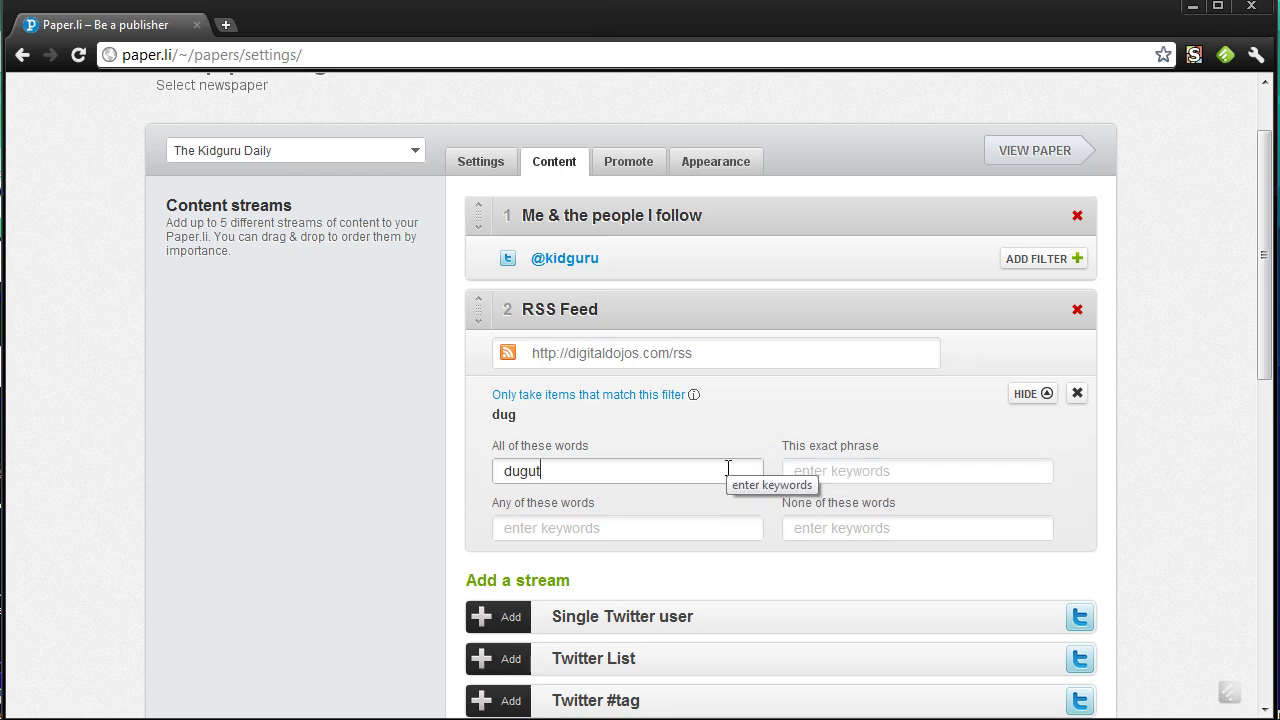
pyautogui.press('BackSpace')
pyautogui.press('BackSpace')
pyautogui.press('BackSpace')
pyautogui.press('BackSpace')
pyautogui.write('igitaldojos tr')
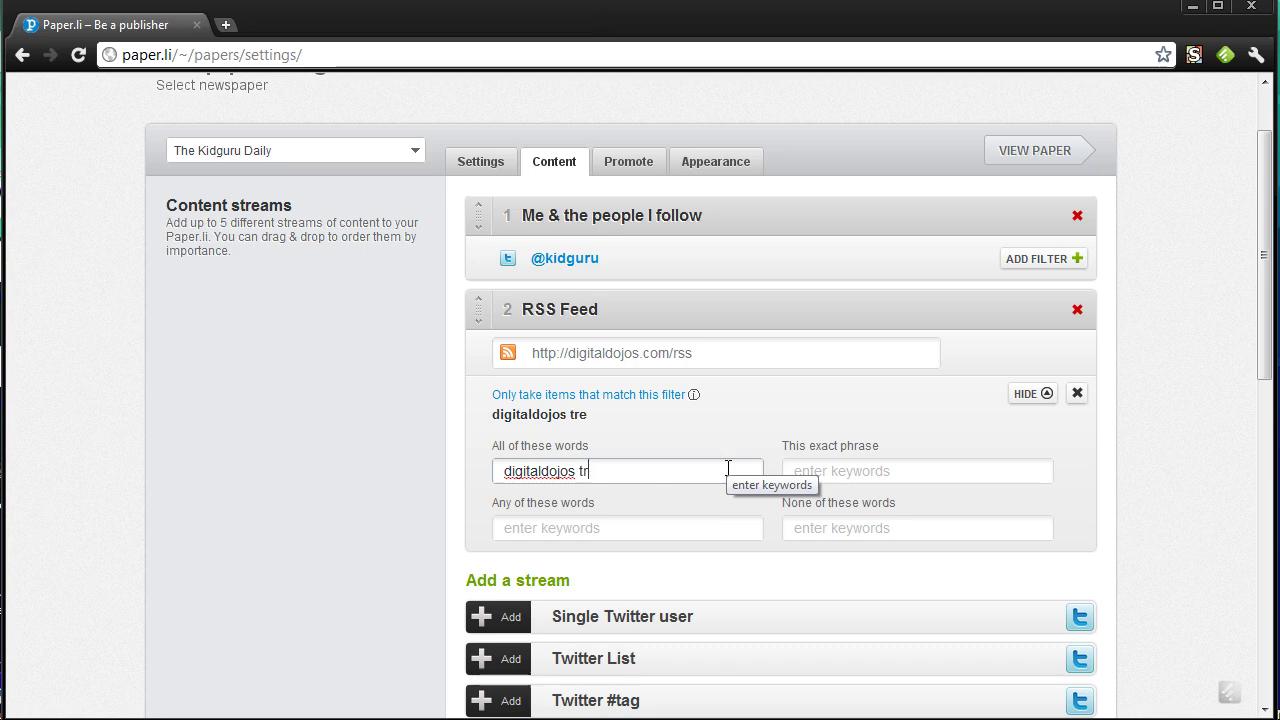
pyautogui.press('BackSpace')
pyautogui.write('echn')
pyautogui.press('BackSpace')
pyautogui.press('BackSpace')
pyautogui.press('BackSpace')
pyautogui.press('BackSpace')
pyautogui.press('BackSpace')
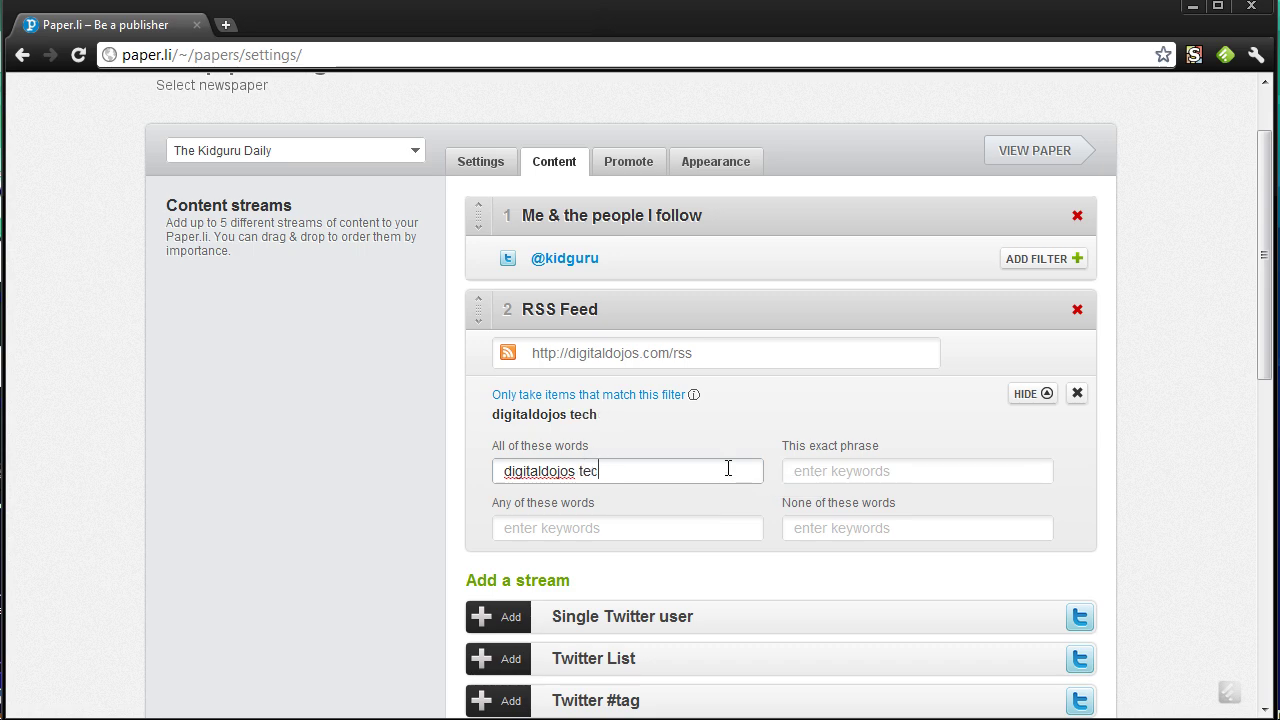
pyautogui.write('latest technology news')
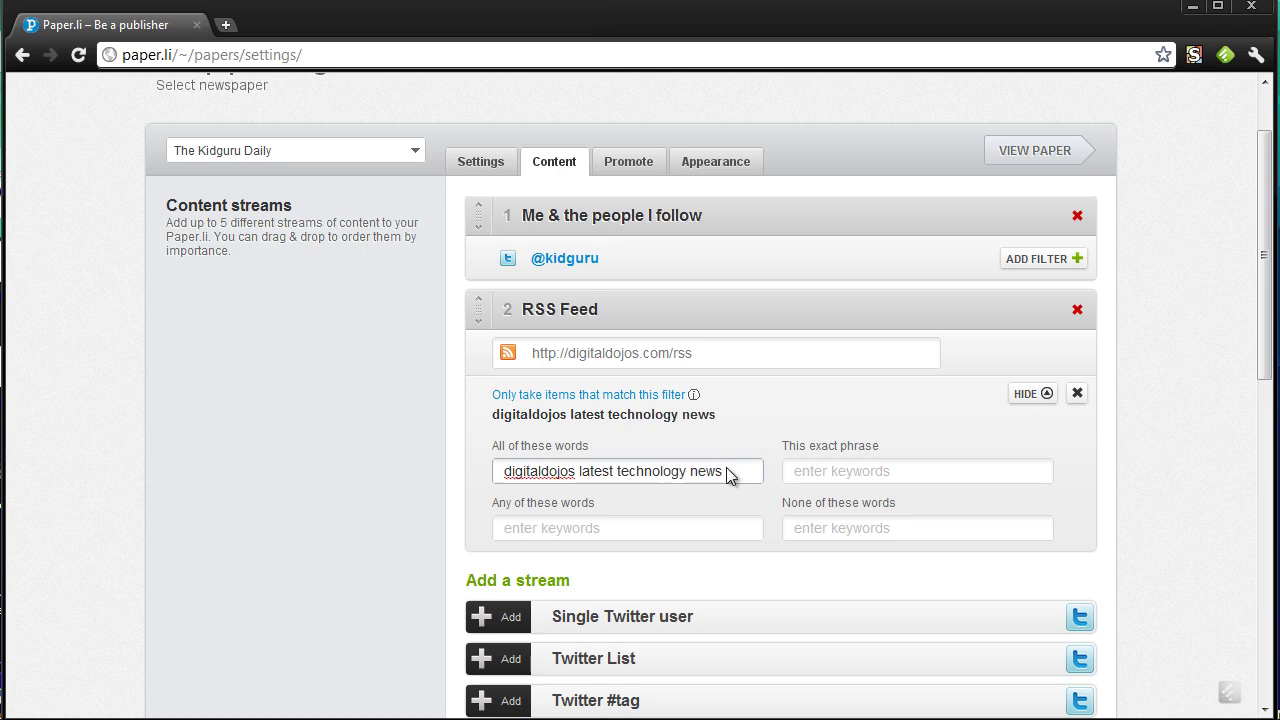
# Step: Set the filter's exact phrase to 'Tech news,reviews, and tutorials'
pyautogui.doubleClick(840, 450)
pyautogui.click(830, 470)
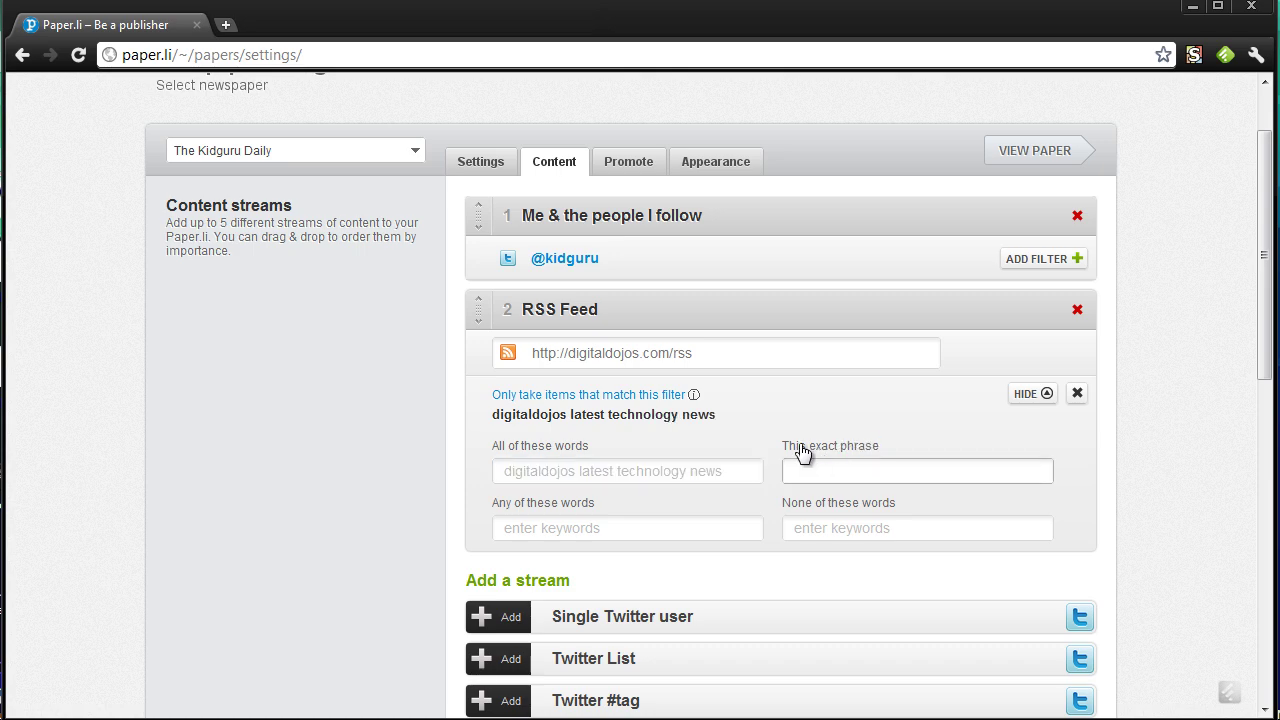
pyautogui.write('Tech news')
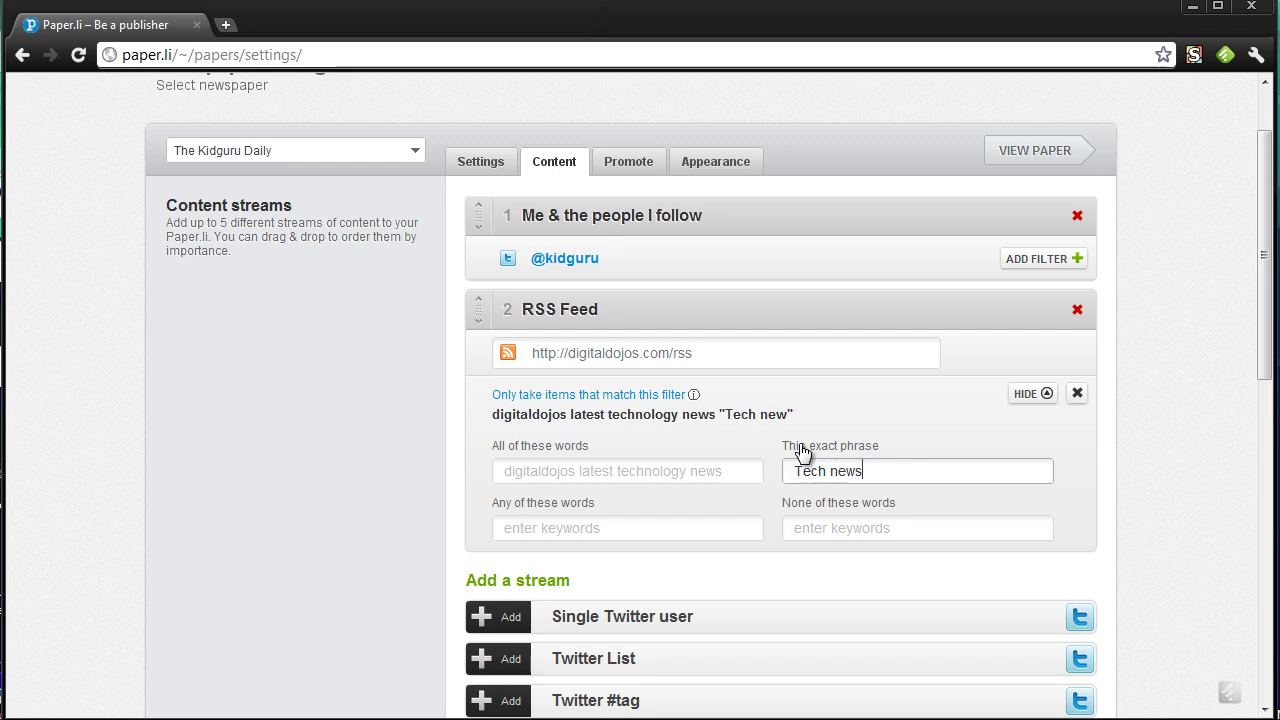
pyautogui.write(',reviews, and tutorials')
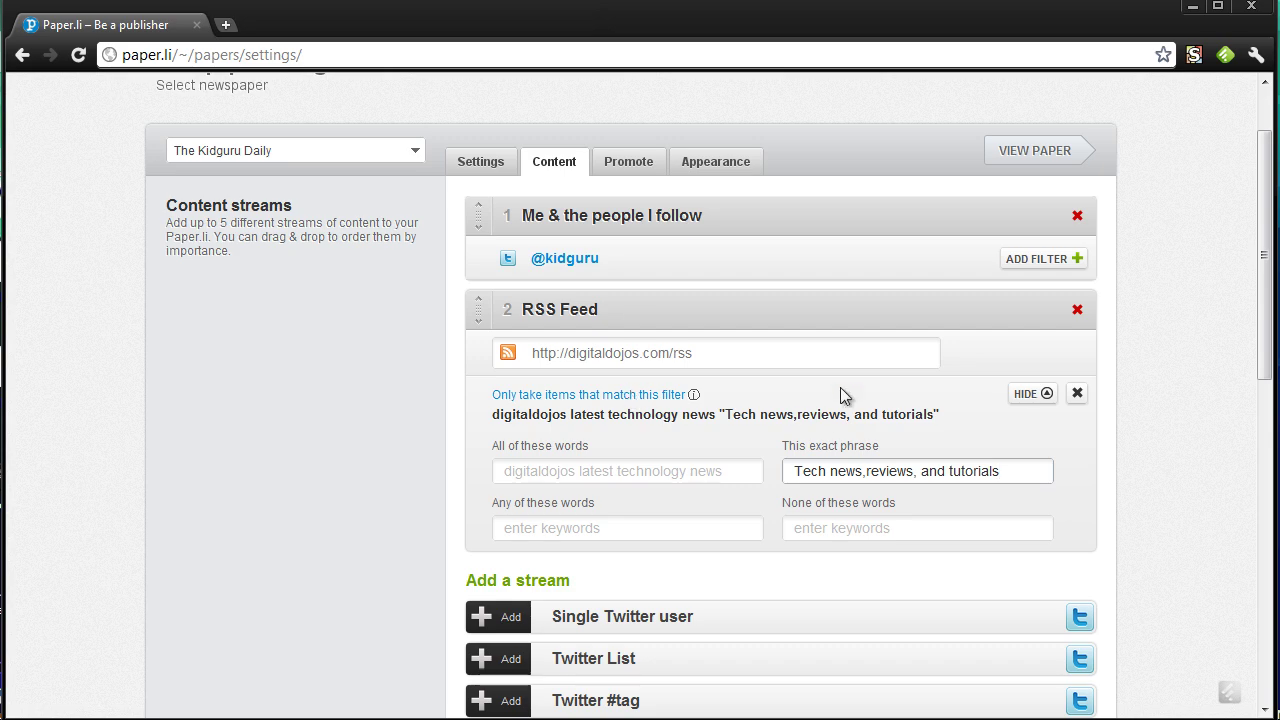
pyautogui.click(1064, 403)
# Step: Collapse the RSS Feed filter and drag that stream above Me & the people I follow
pyautogui.click(1046, 397)
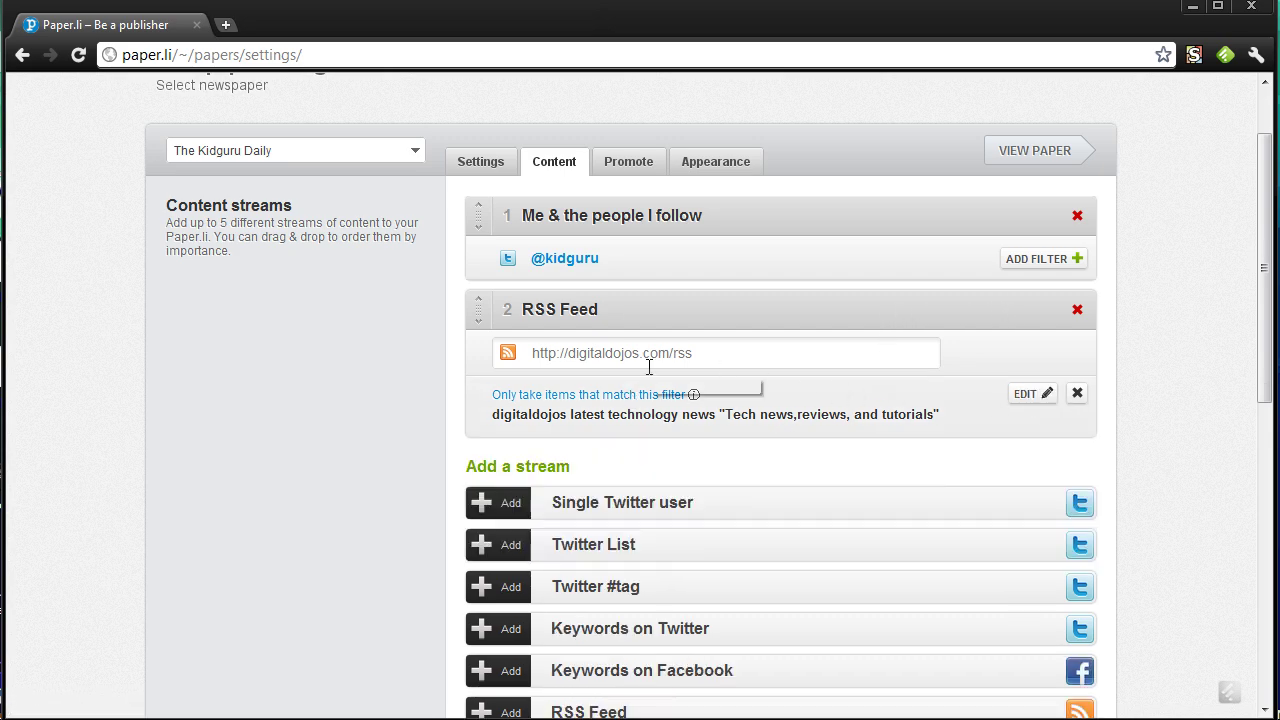
pyautogui.moveTo(476, 309); pyautogui.dragTo(506, 214)
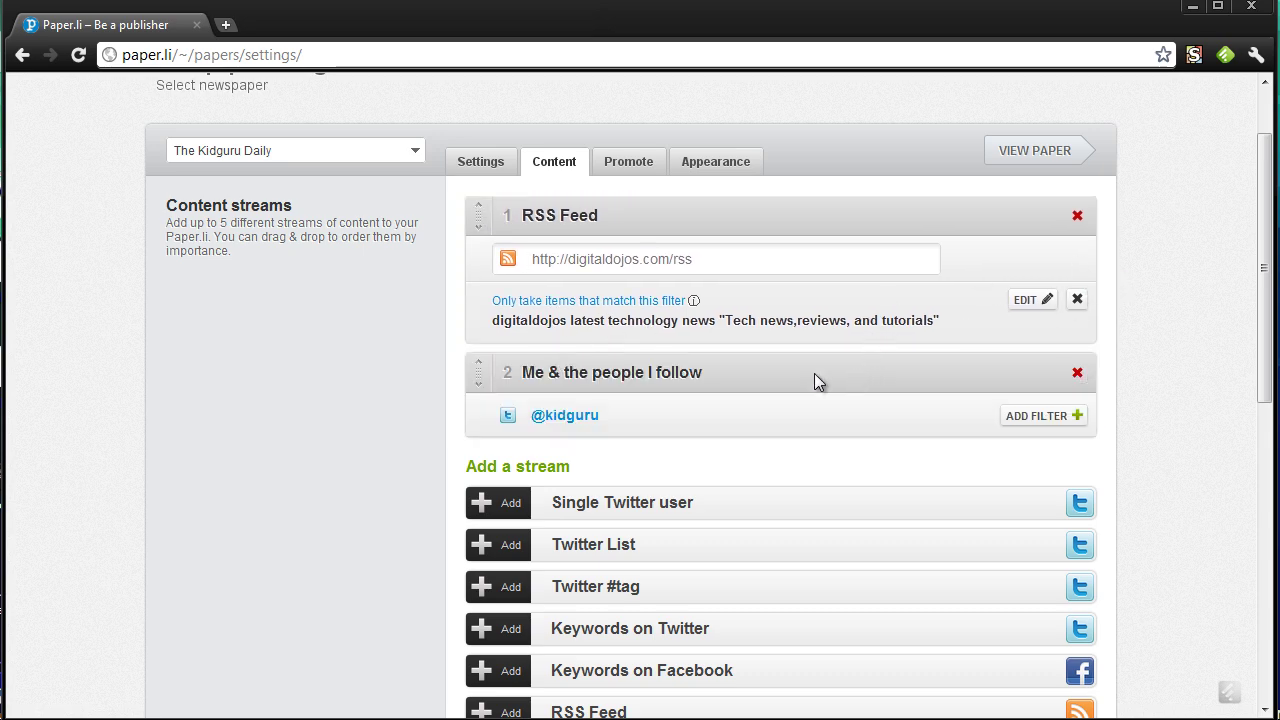
pyautogui.scroll(-1, 675, 283)
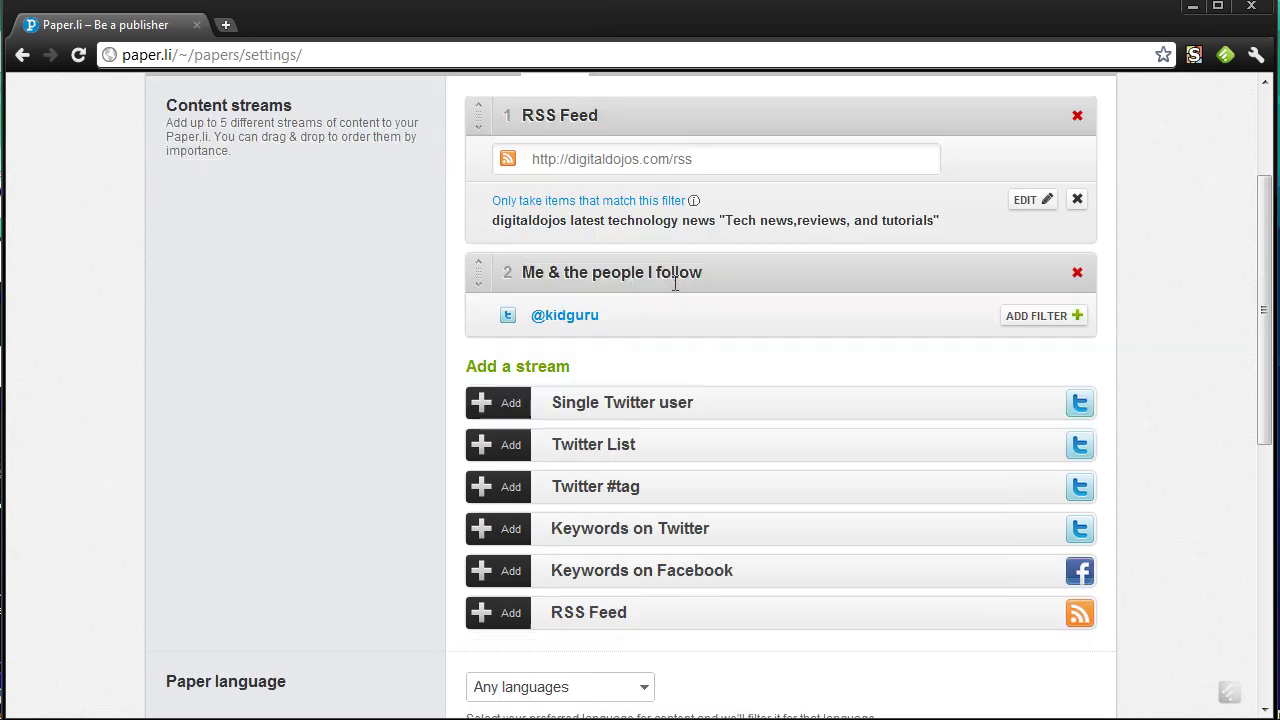
pyautogui.scroll(-1, 570, 400)
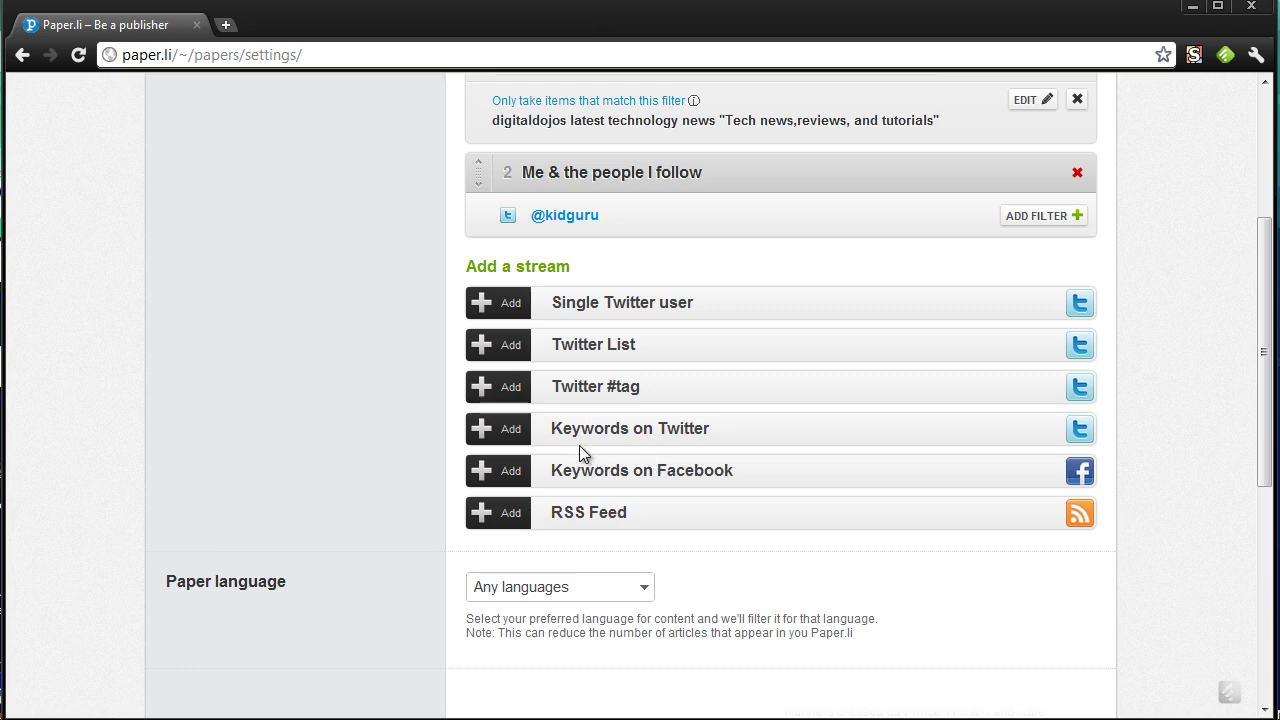
pyautogui.scroll(3, 579, 445)
pyautogui.scroll(-4, 929, 450)
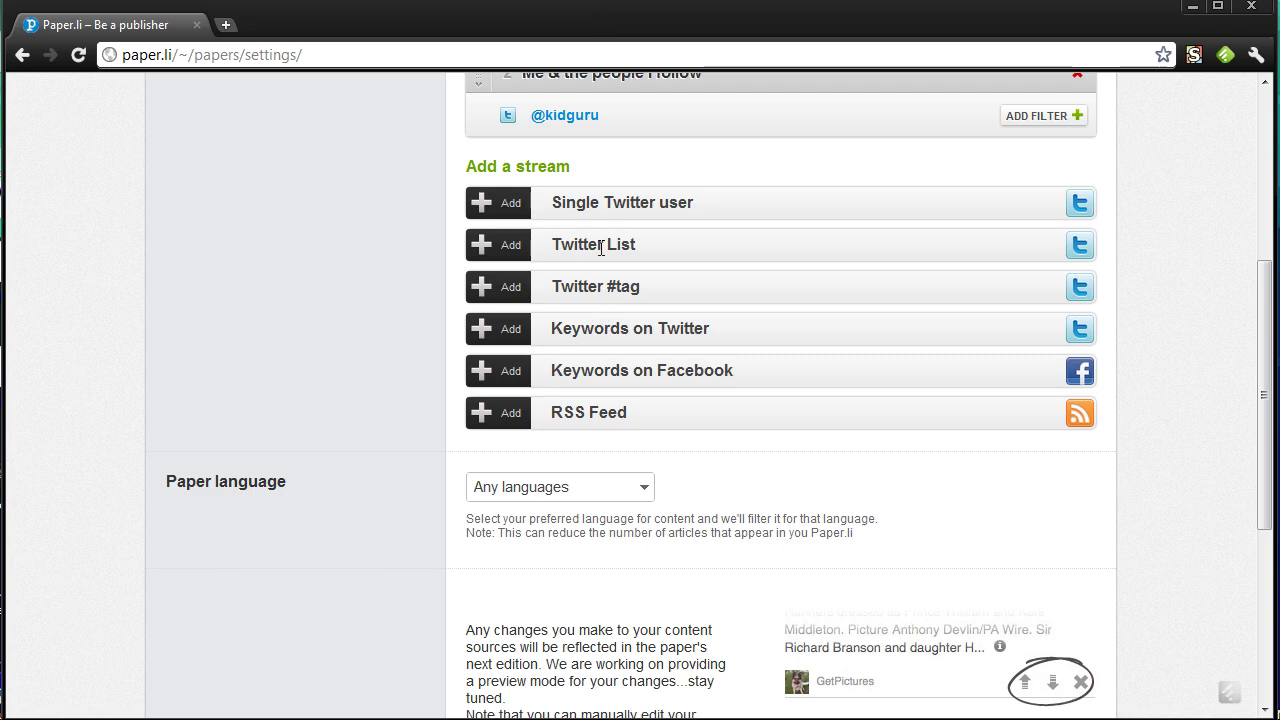
pyautogui.scroll(1, 656, 203)
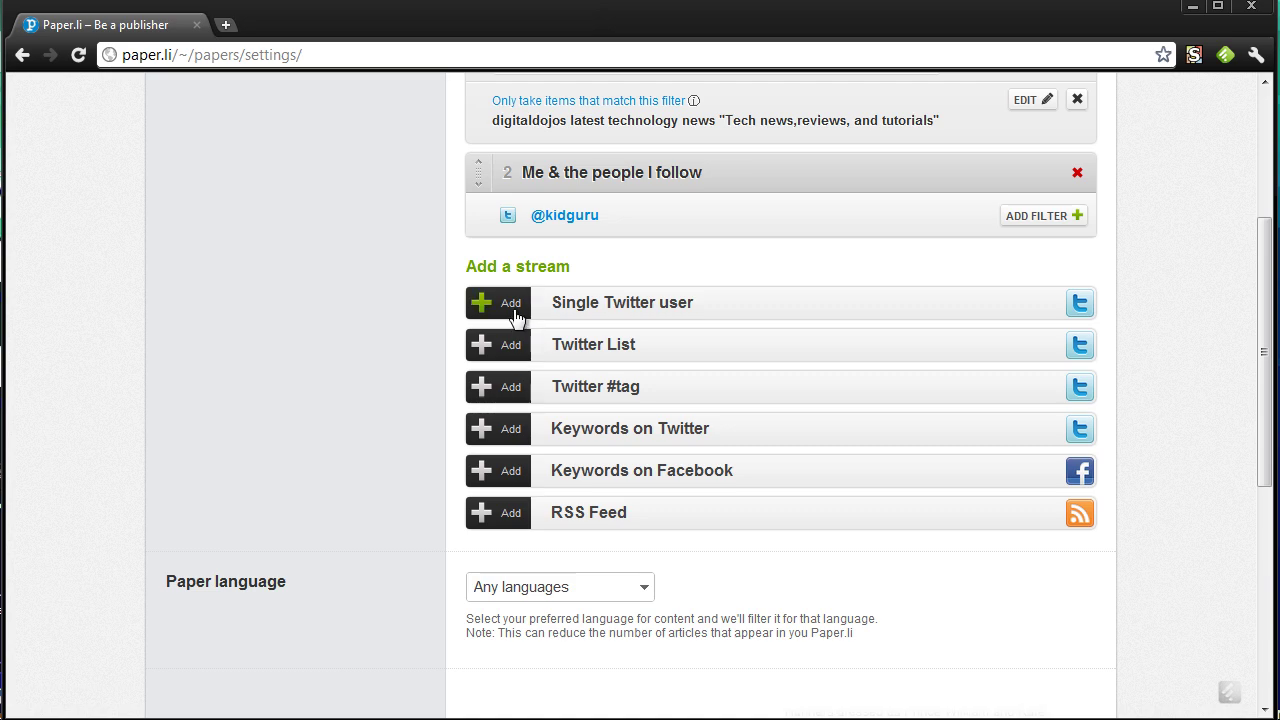
# Step: Add a Single Twitter user stream with the account's handle and open its filter options
pyautogui.click(512, 310)
pyautogui.click(652, 312)
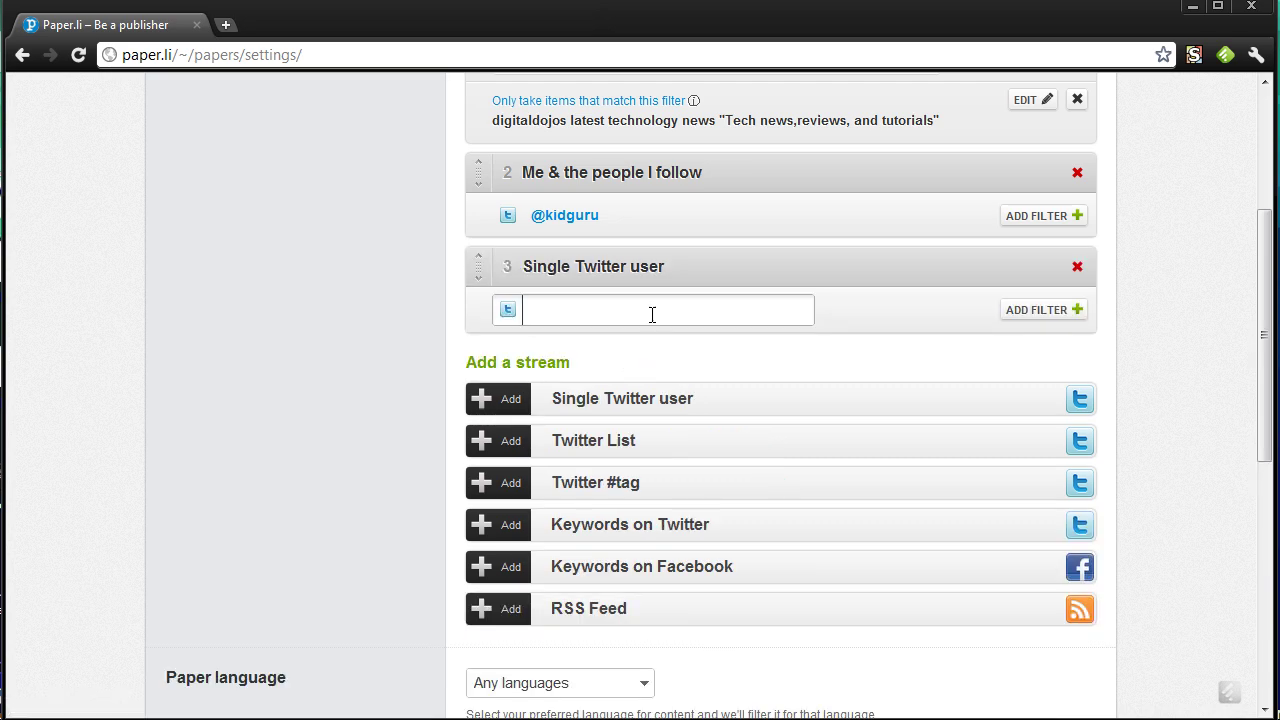
pyautogui.write('@mobilephone2003')
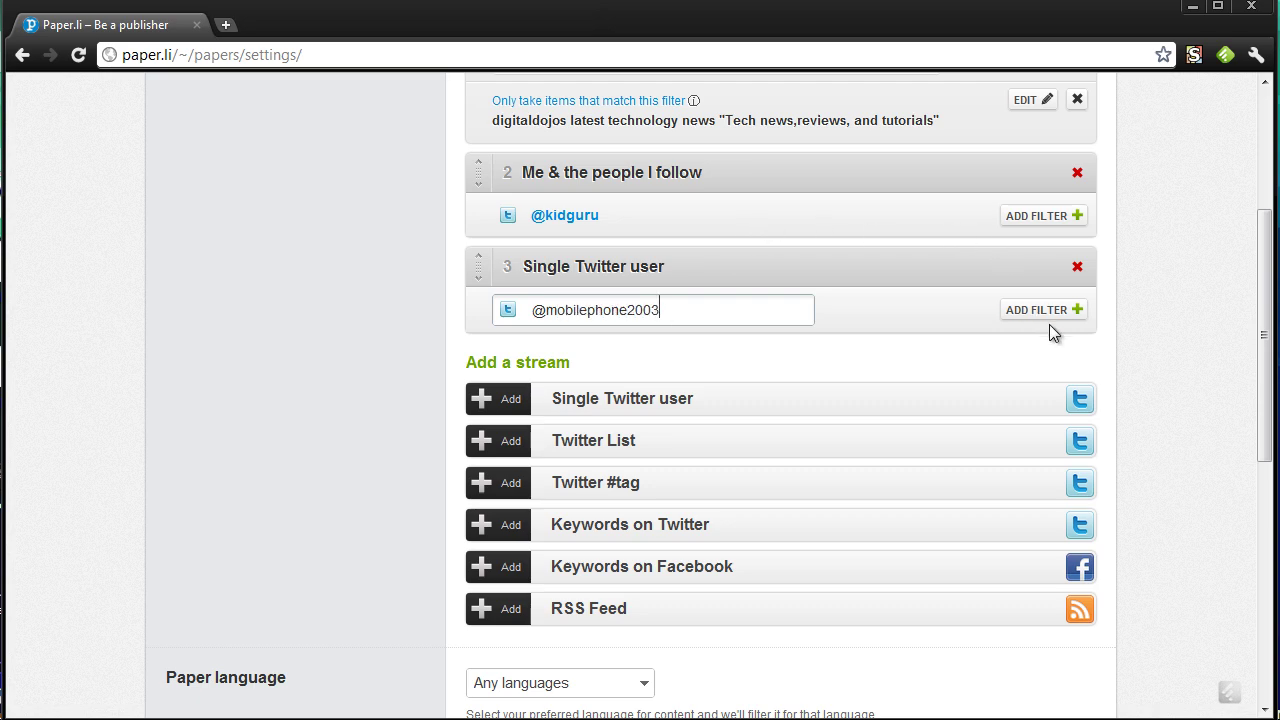
pyautogui.click(1046, 315)
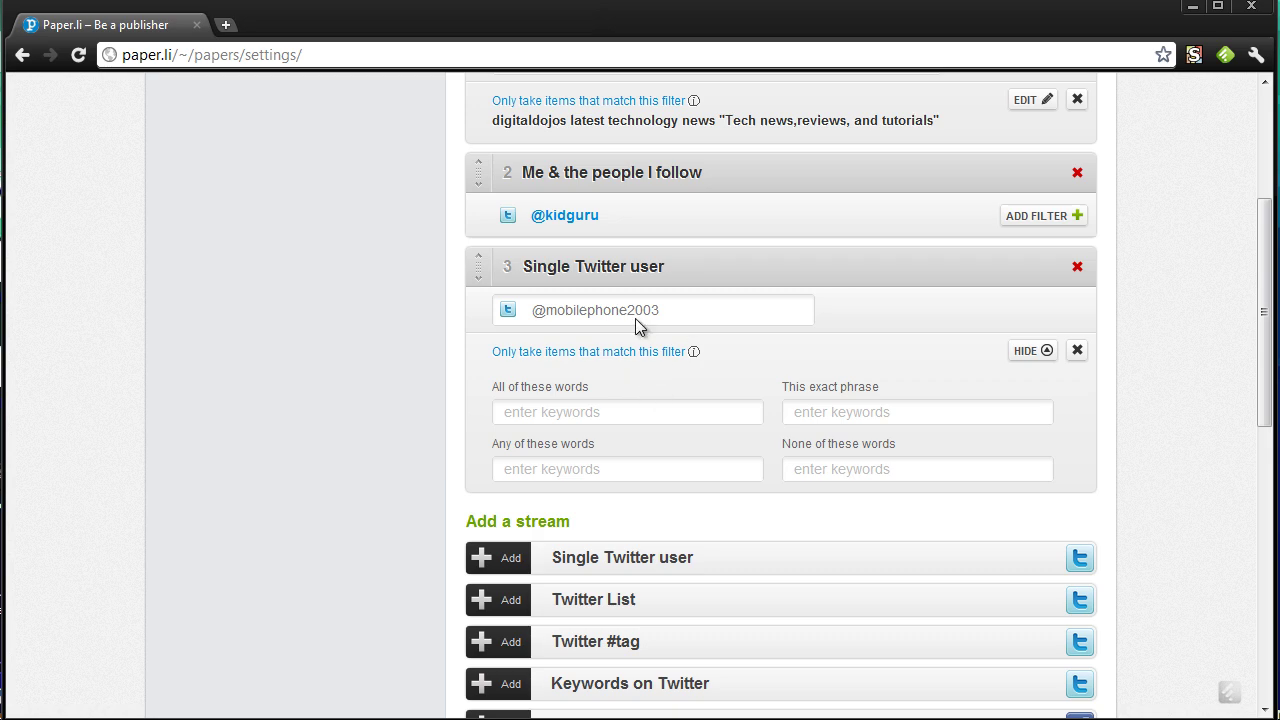
pyautogui.scroll(-5, 943, 323)
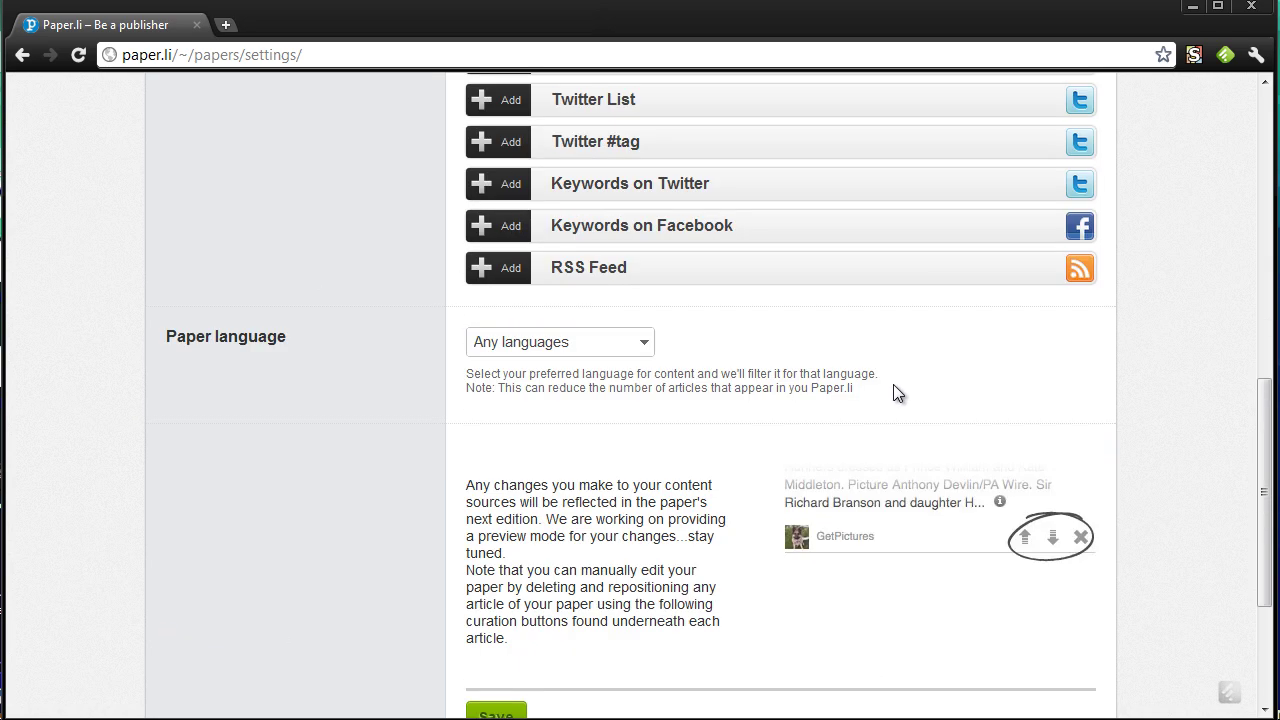
# Step: Save the three content streams and check which newspaper is being edited
pyautogui.scroll(-2, 629, 466)
pyautogui.click(497, 520)
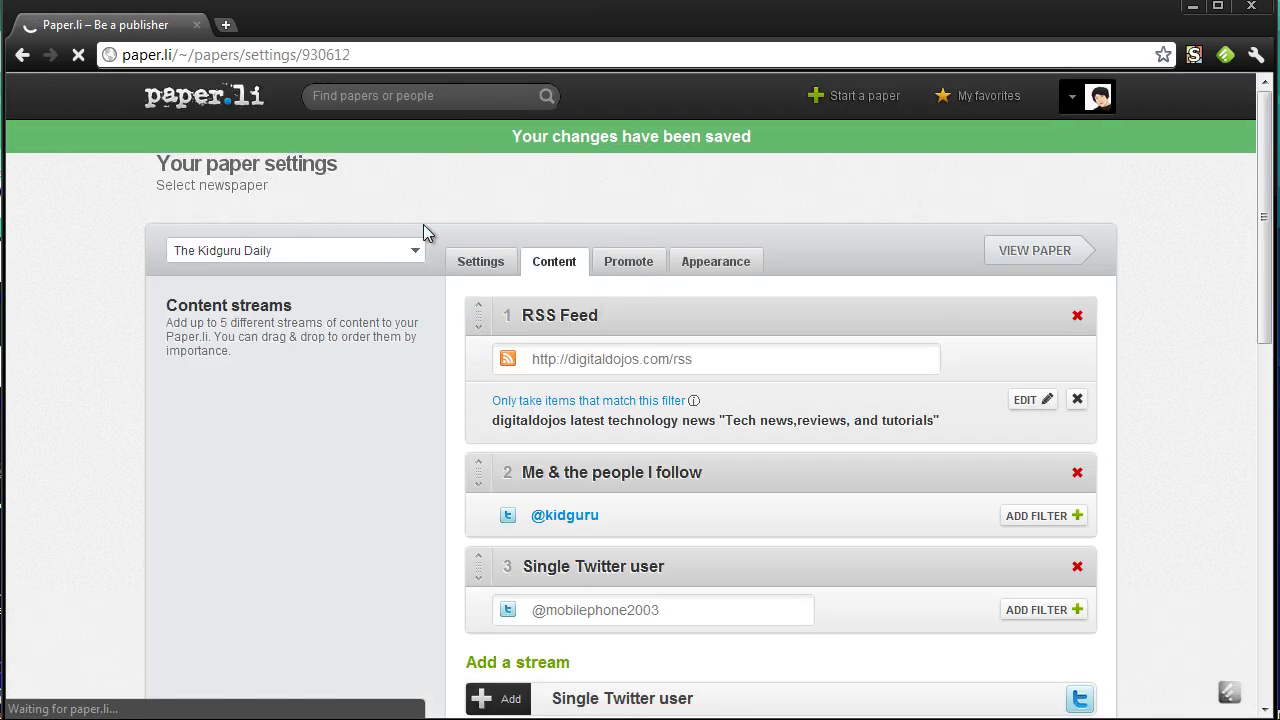
pyautogui.scroll(-2, 345, 350)
pyautogui.scroll(2, 350, 345)
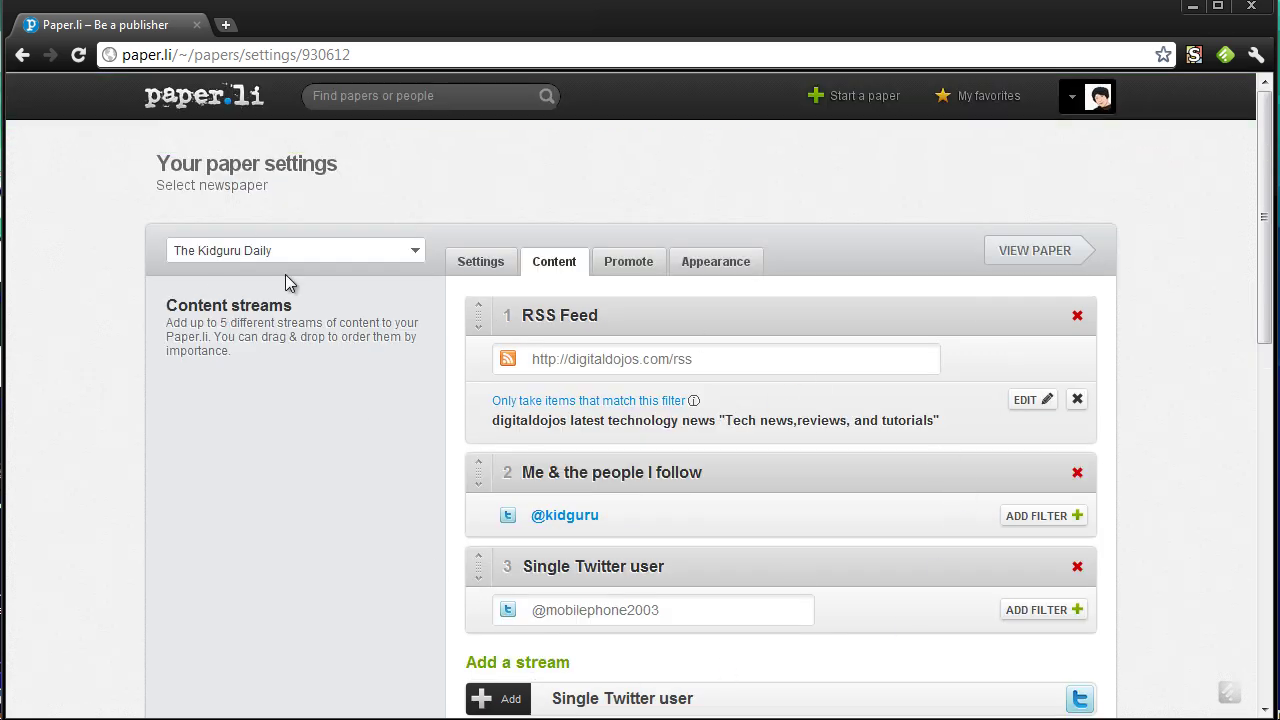
pyautogui.click(349, 252)
# Step: Enable automatic tweeting of the paper's updates on the Promote tab and save the settings
pyautogui.click(355, 253)
pyautogui.doubleClick(660, 268)
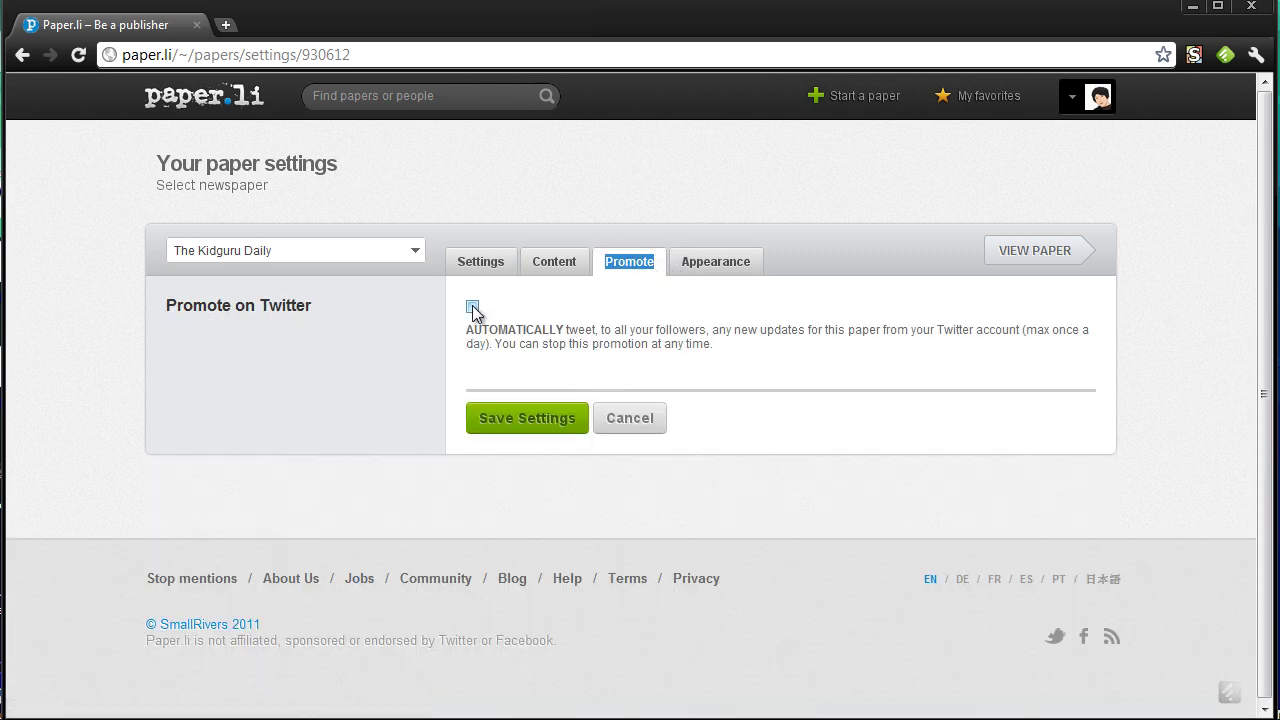
pyautogui.click(551, 421)
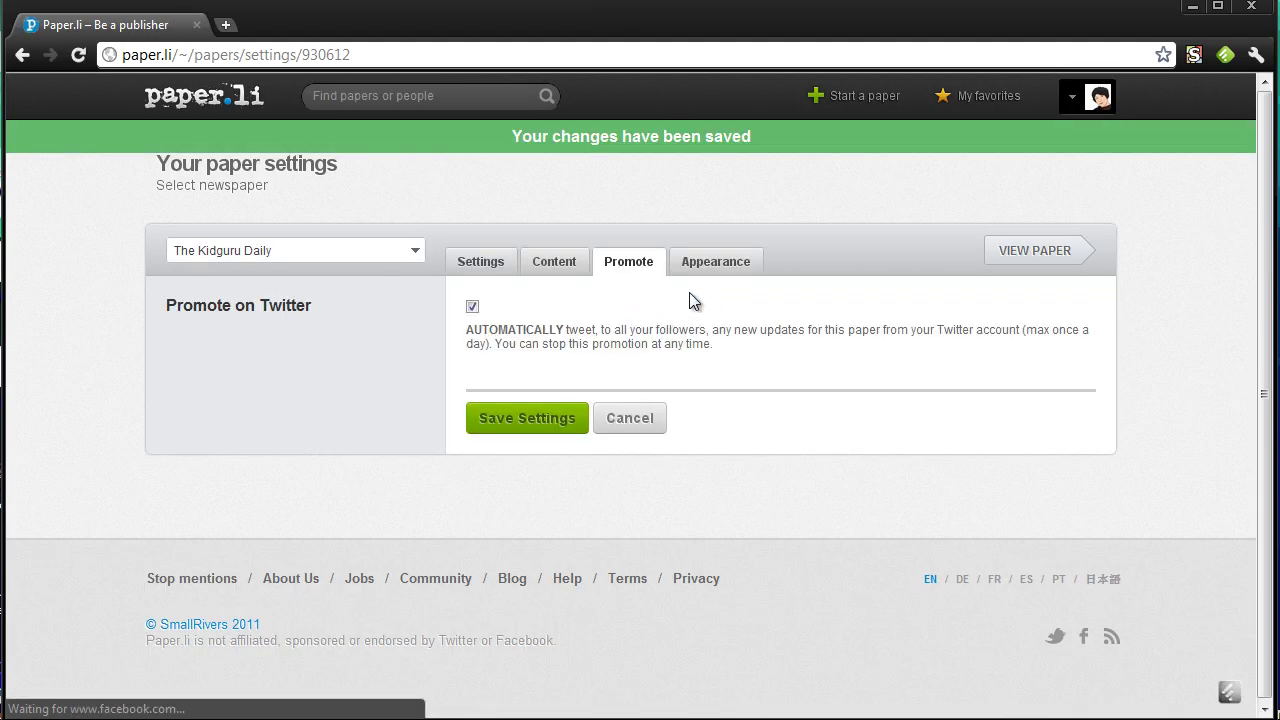
# Step: Open the published The Kidguru Daily from the Appearance settings
pyautogui.click(713, 261)
pyautogui.scroll(-3, 606, 417)
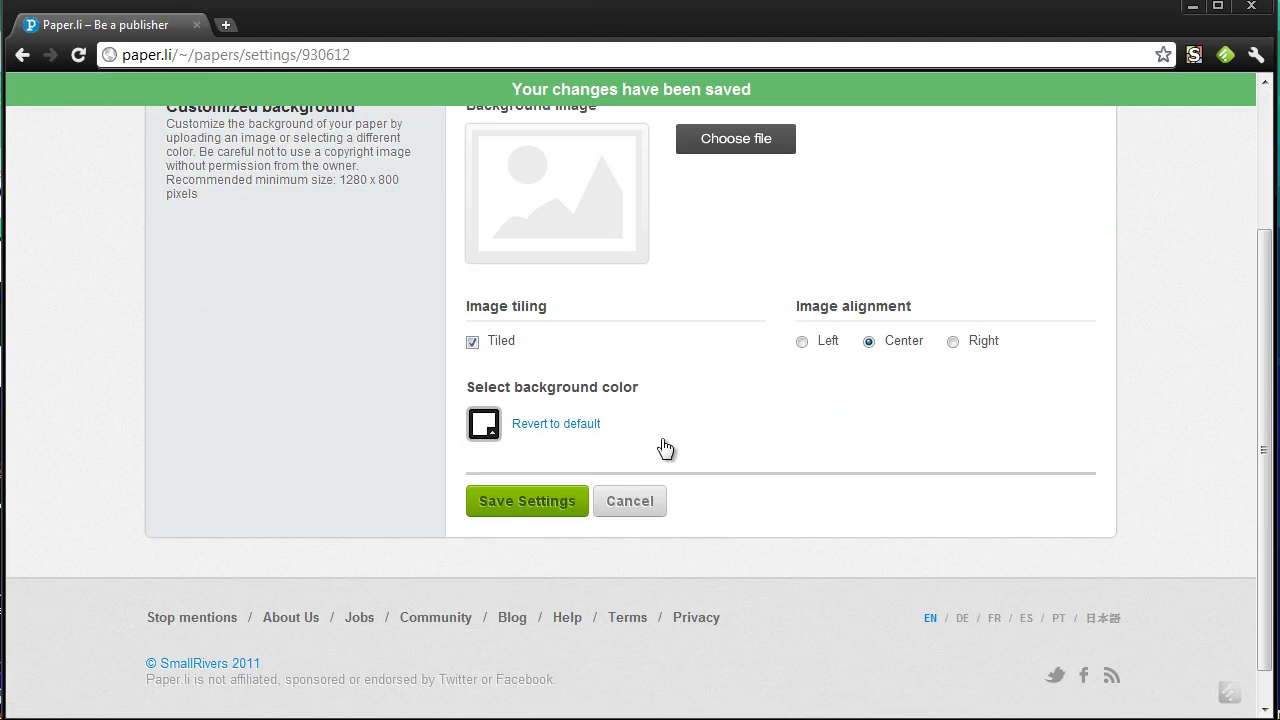
pyautogui.scroll(3, 663, 449)
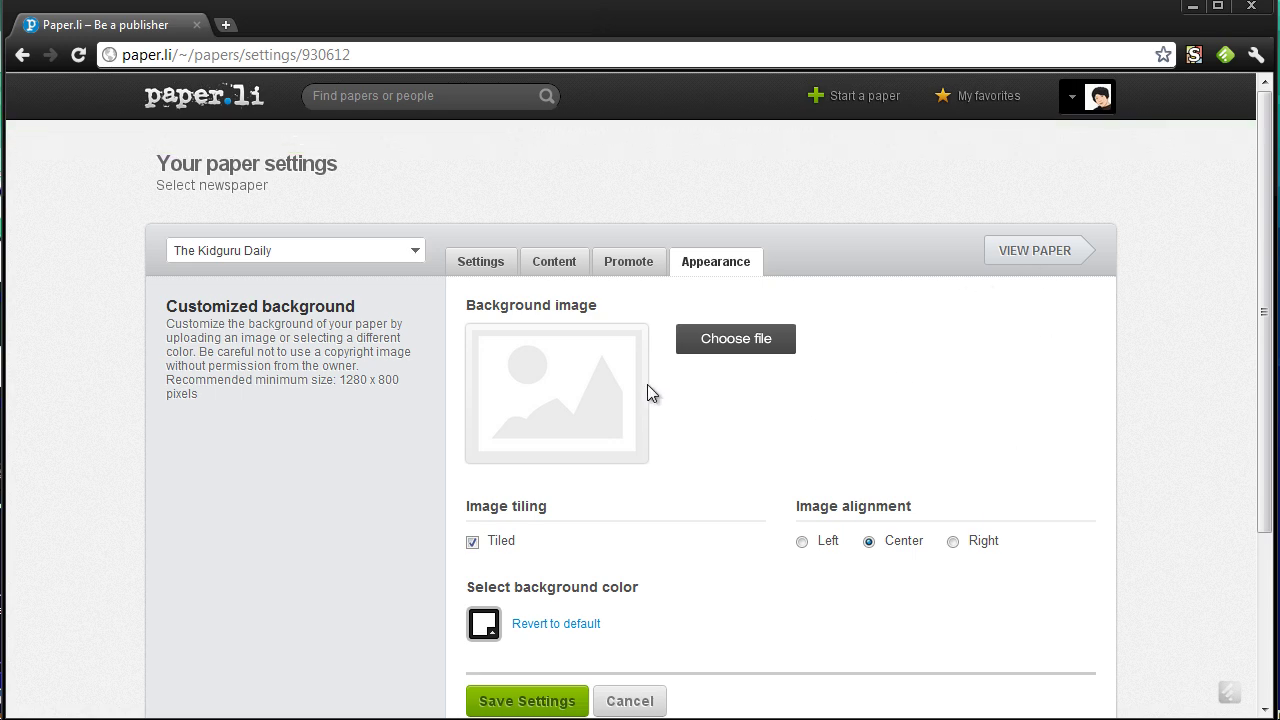
pyautogui.click(1010, 248)
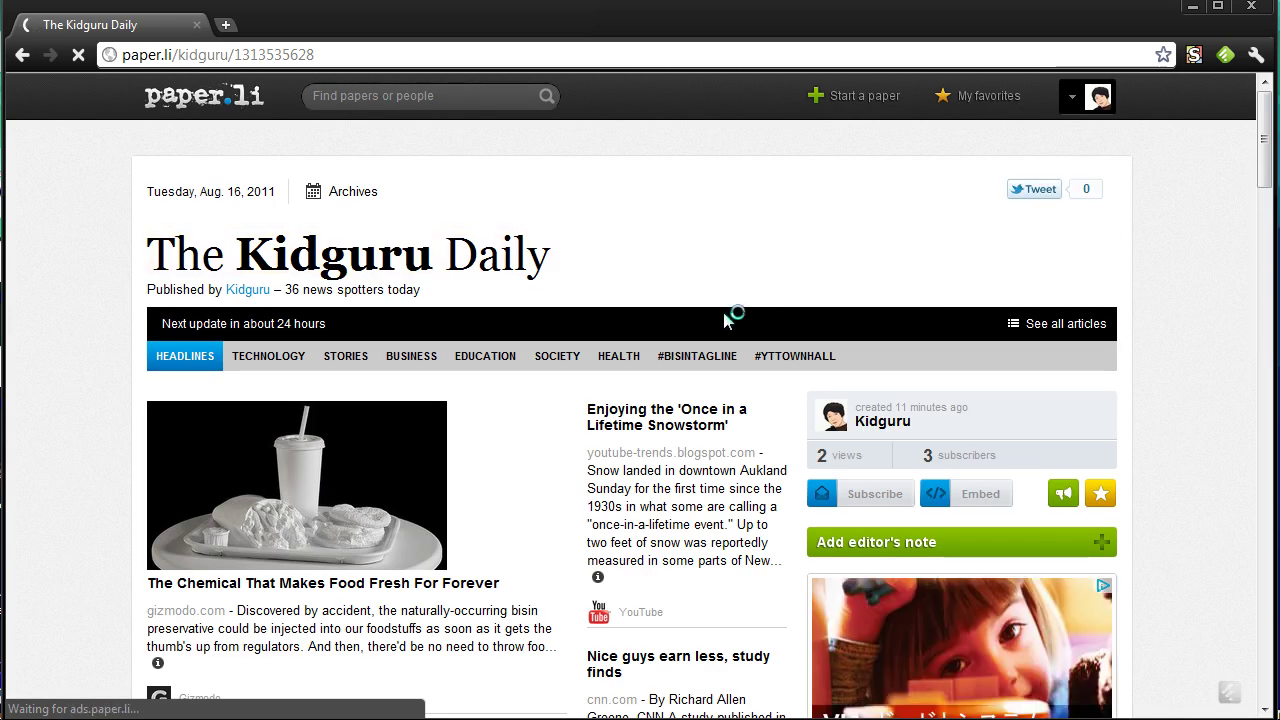
# Step: Scroll down to the Media section and advance its video carousel
pyautogui.scroll(-2, 728, 316)
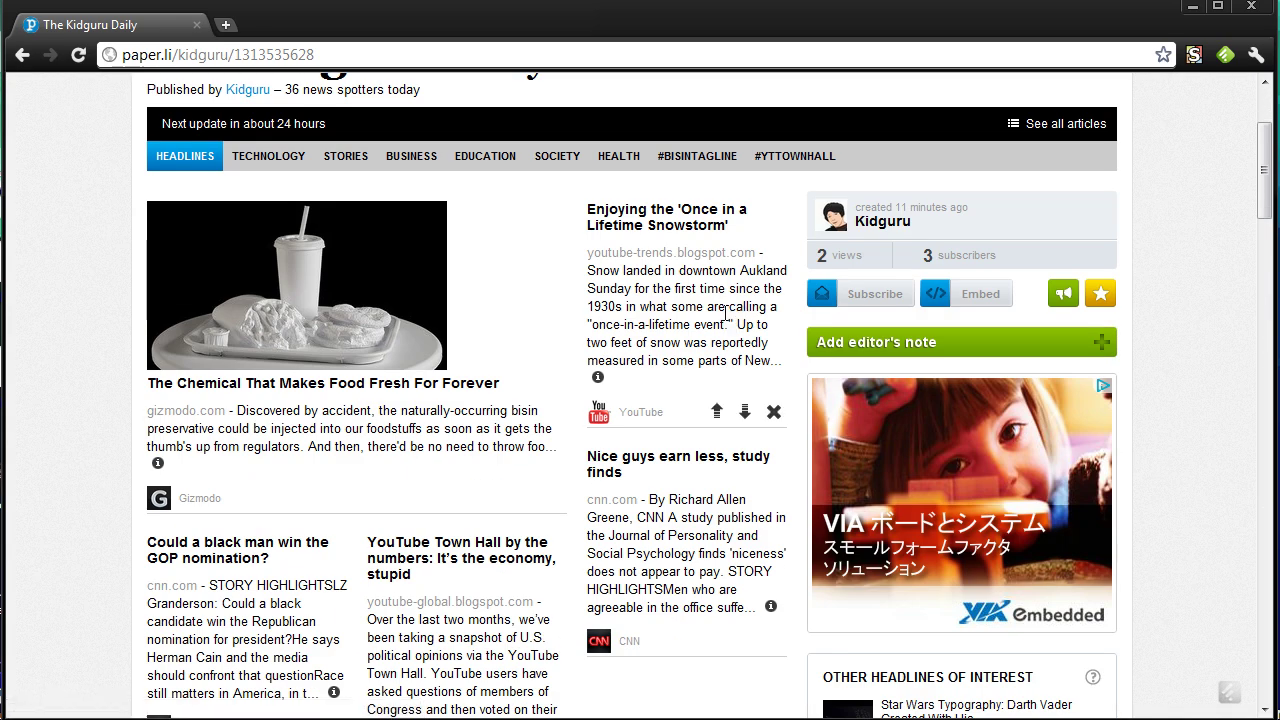
pyautogui.scroll(-2, 722, 340)
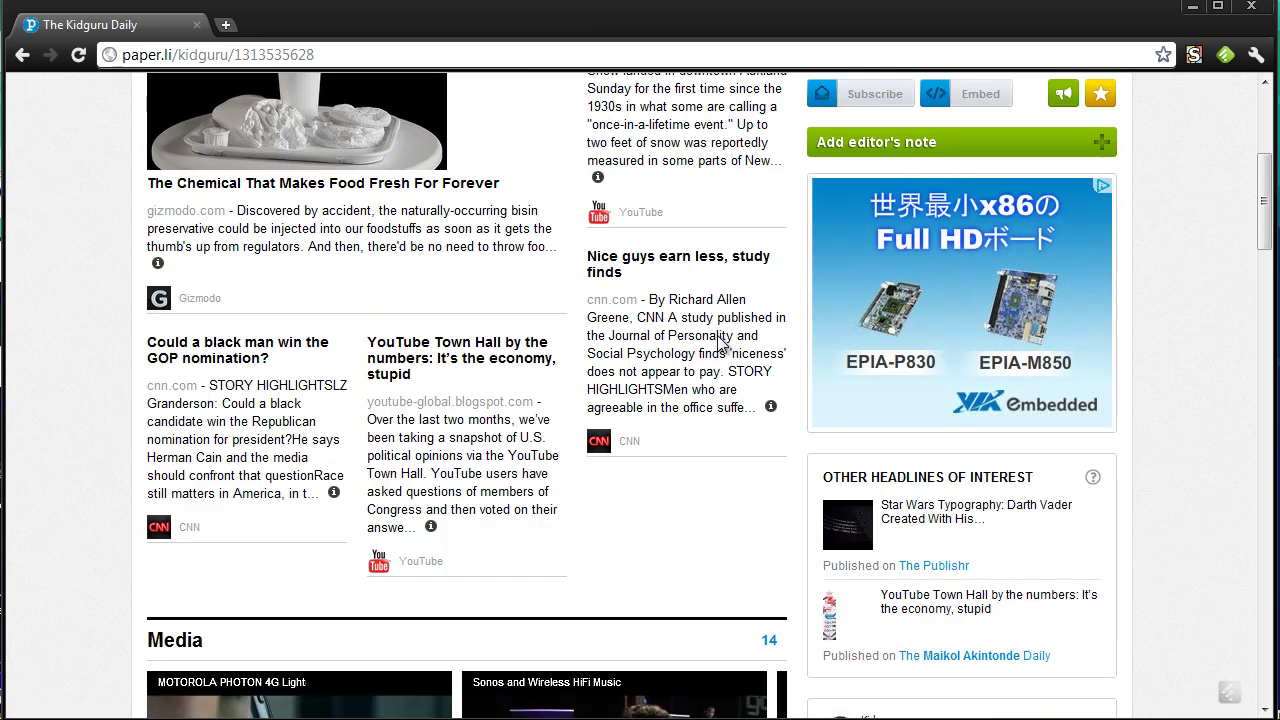
pyautogui.scroll(-4, 722, 340)
pyautogui.moveTo(250, 590); pyautogui.dragTo(771, 545)
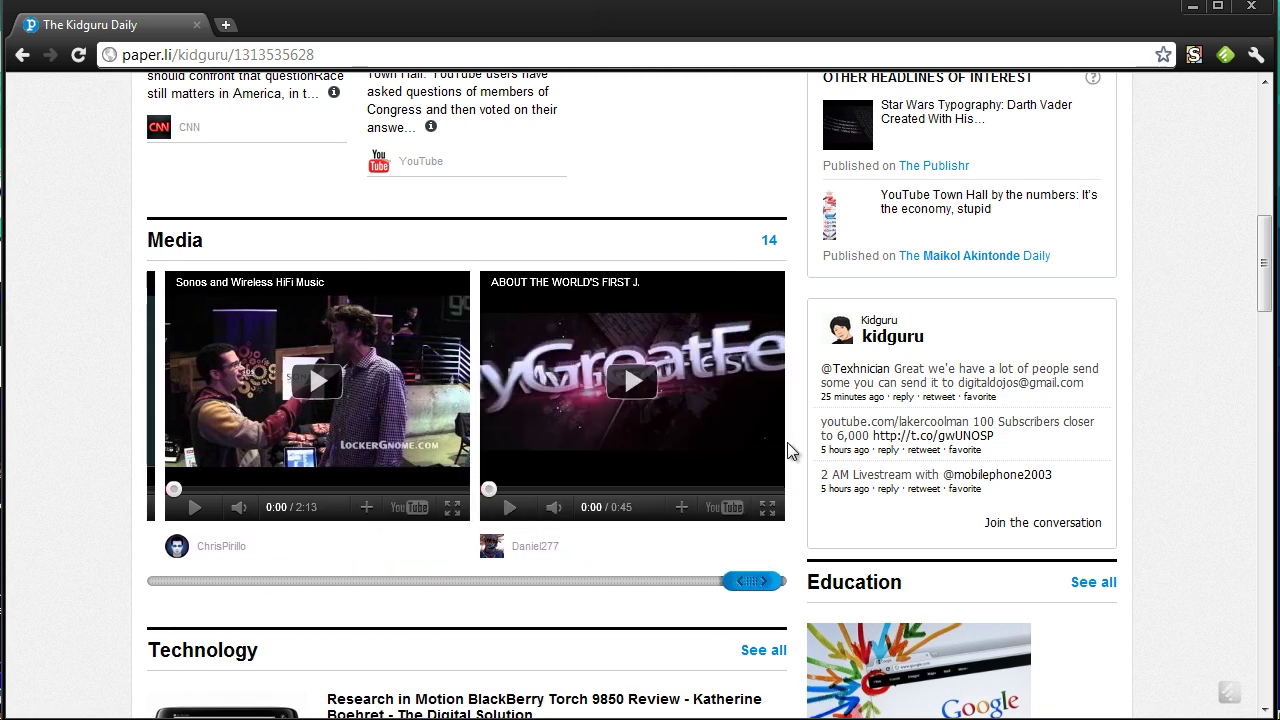
pyautogui.moveTo(809, 614); pyautogui.dragTo(131, 608)
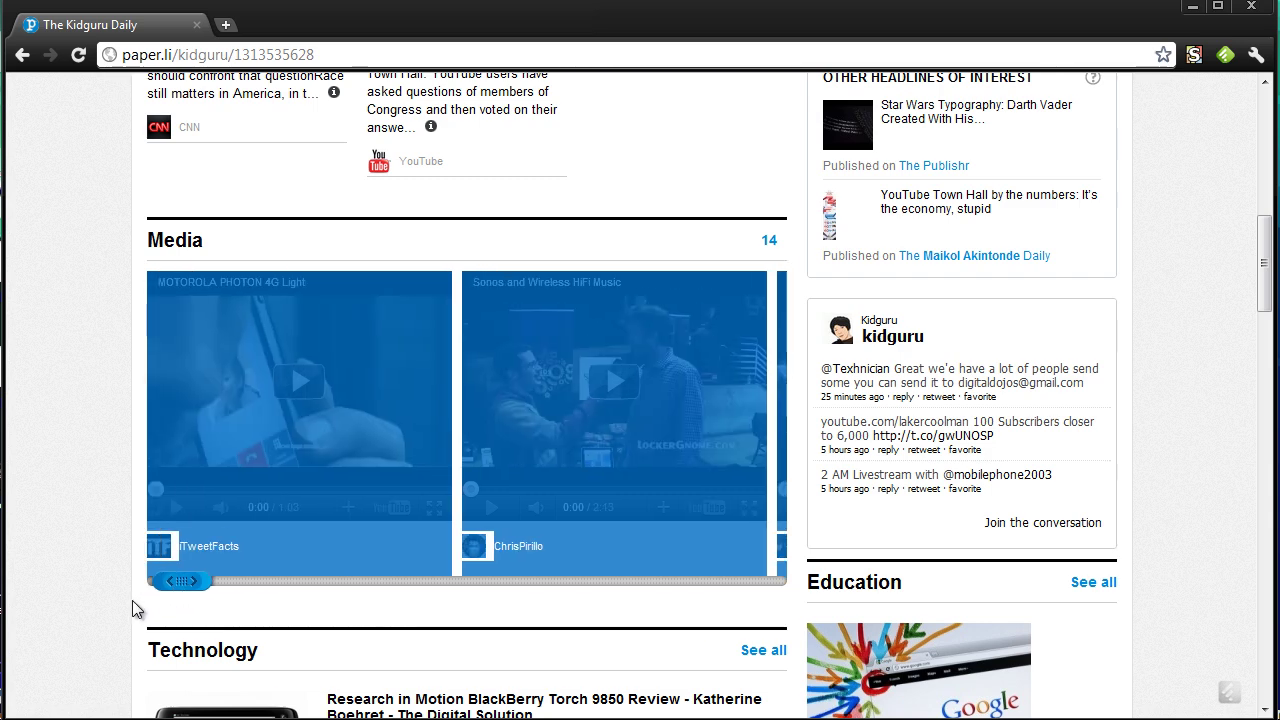
pyautogui.moveTo(209, 546)
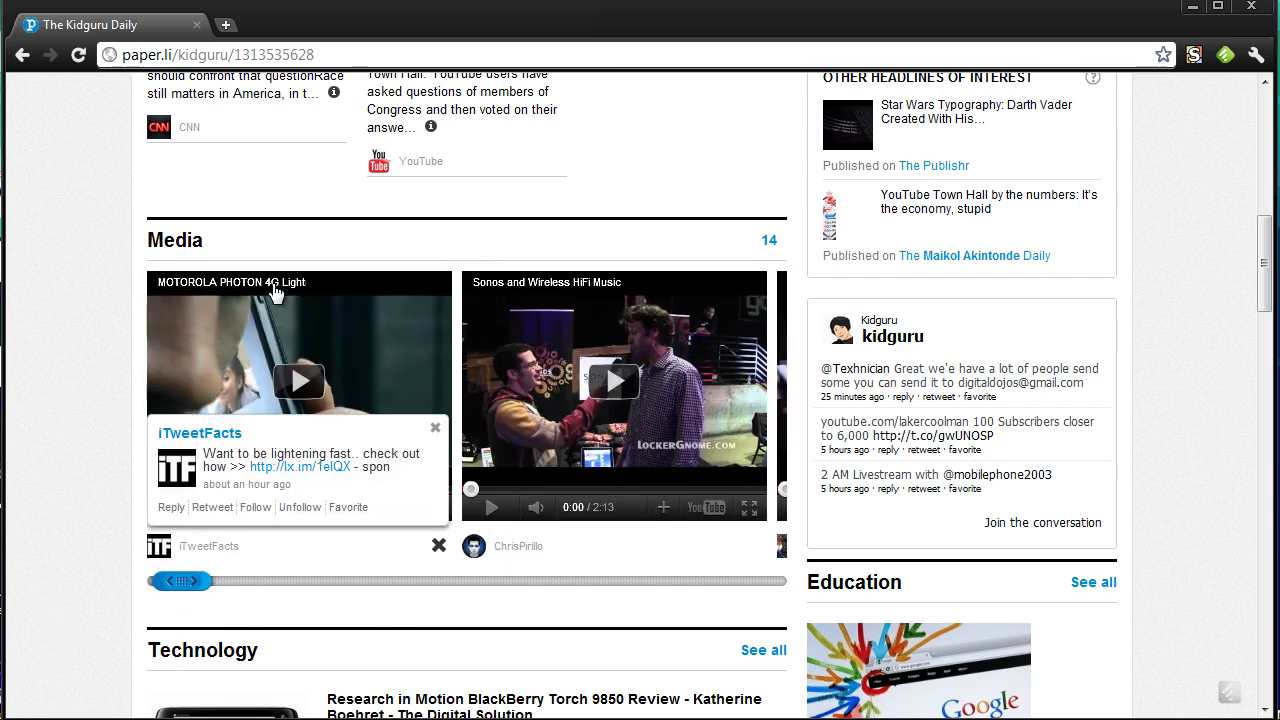
pyautogui.click(200, 590)
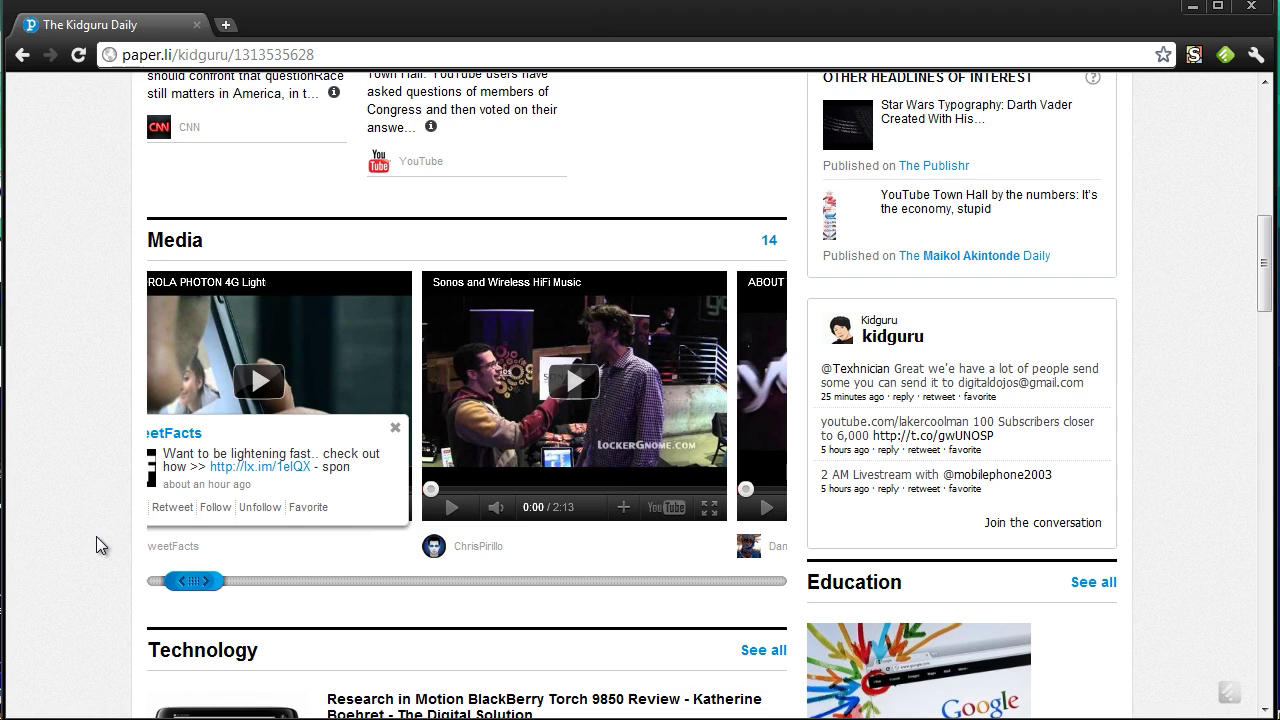
# Step: Scroll through the rest of the front page's sections, then back up
pyautogui.scroll(-1, 96, 536)
pyautogui.scroll(-1, 98, 536)
pyautogui.scroll(-3, 98, 527)
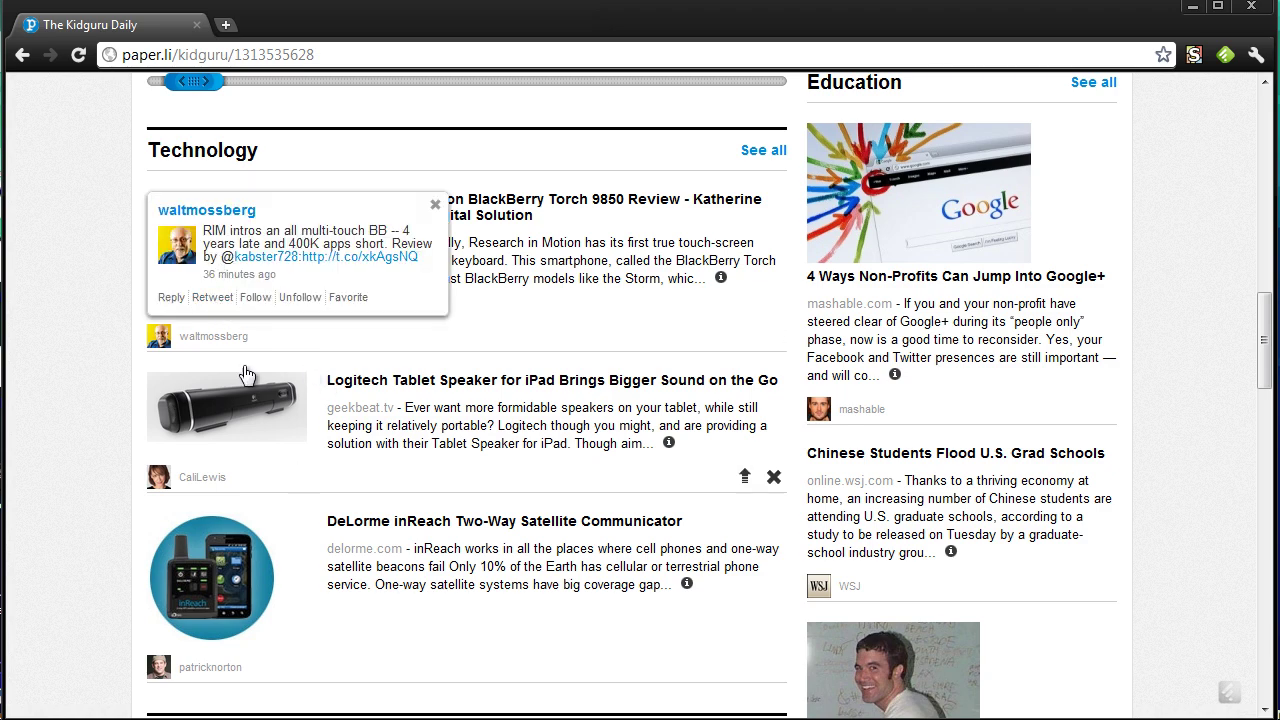
pyautogui.scroll(-1, 300, 495)
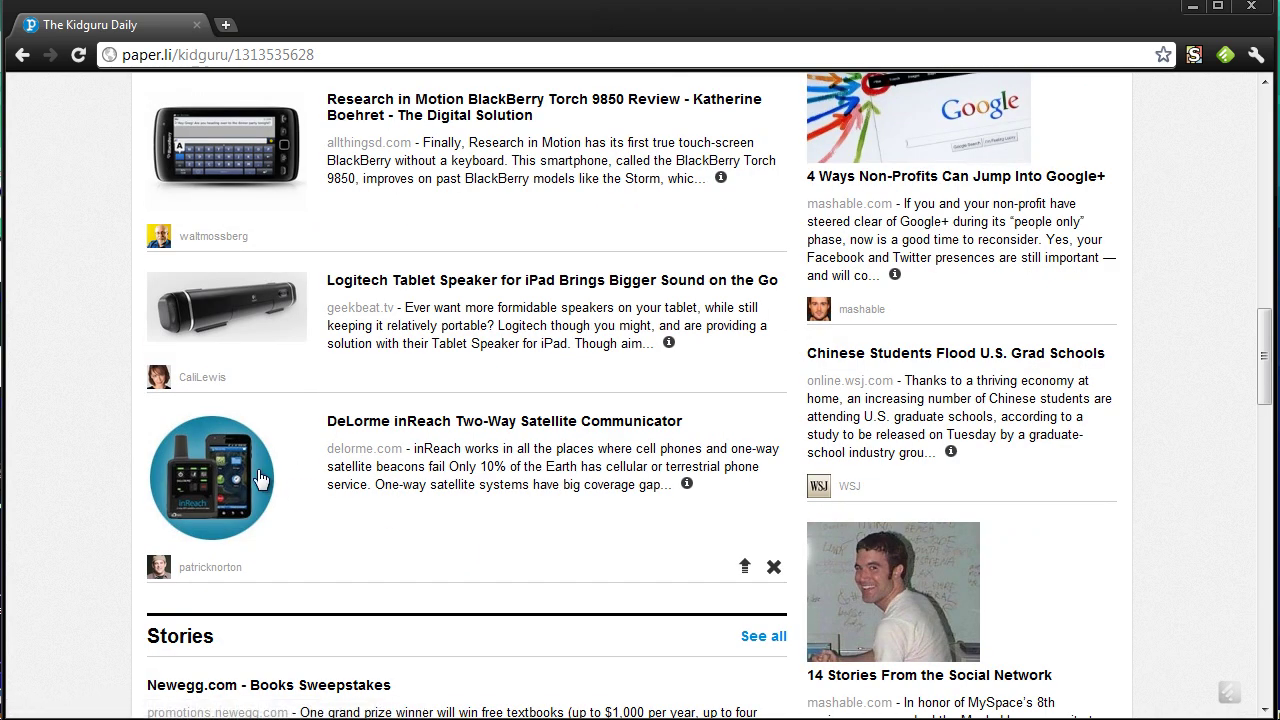
pyautogui.moveTo(185, 576)
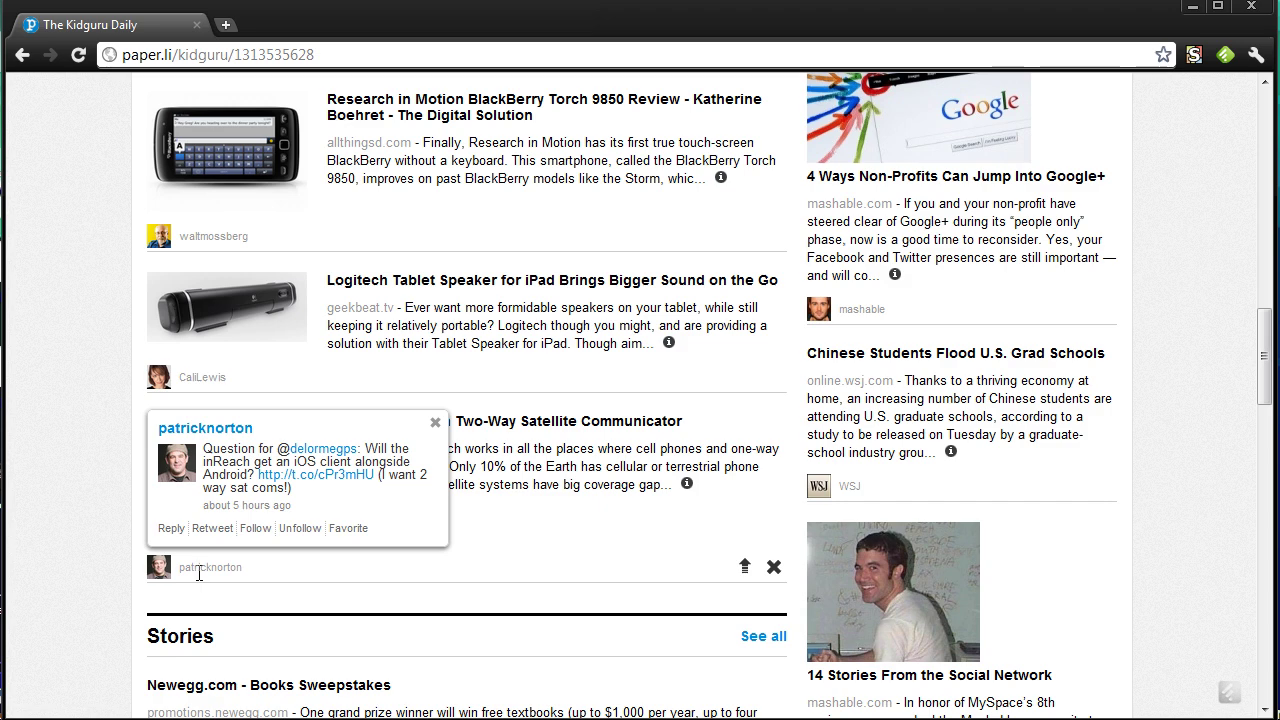
pyautogui.scroll(-1, 476, 544)
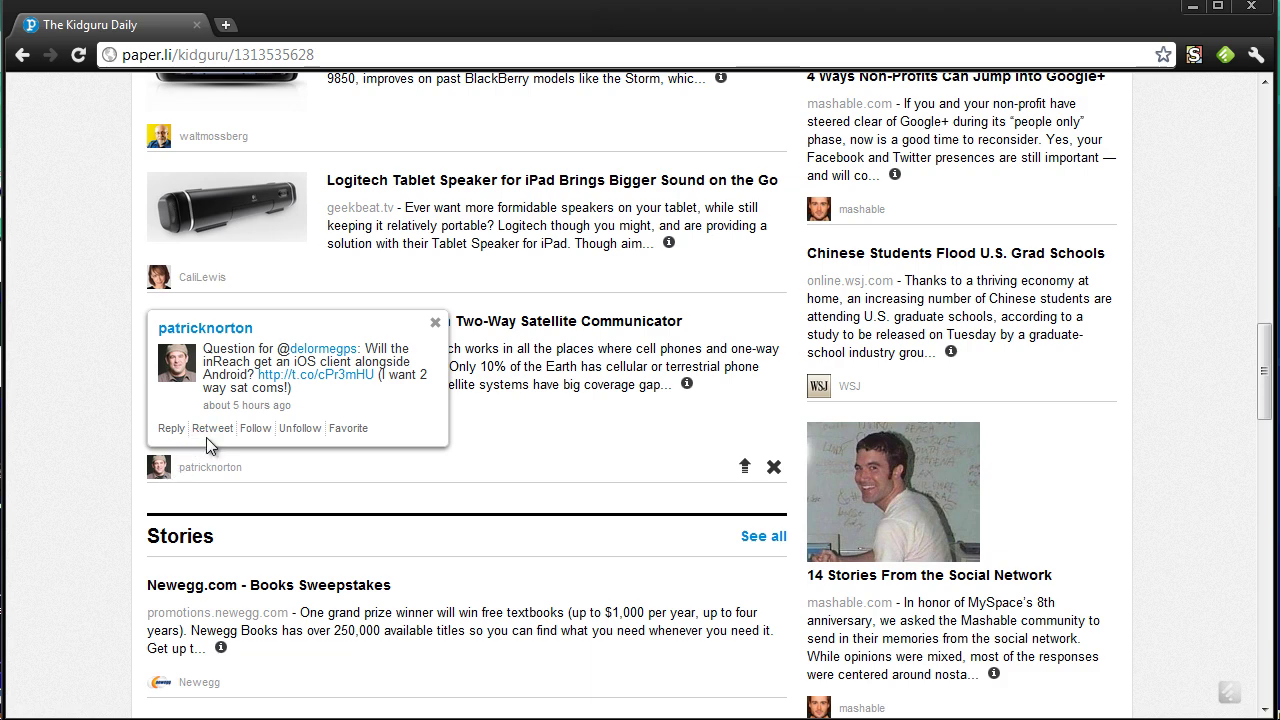
pyautogui.scroll(-3, 460, 418)
pyautogui.scroll(-7, 543, 451)
pyautogui.scroll(-3, 822, 456)
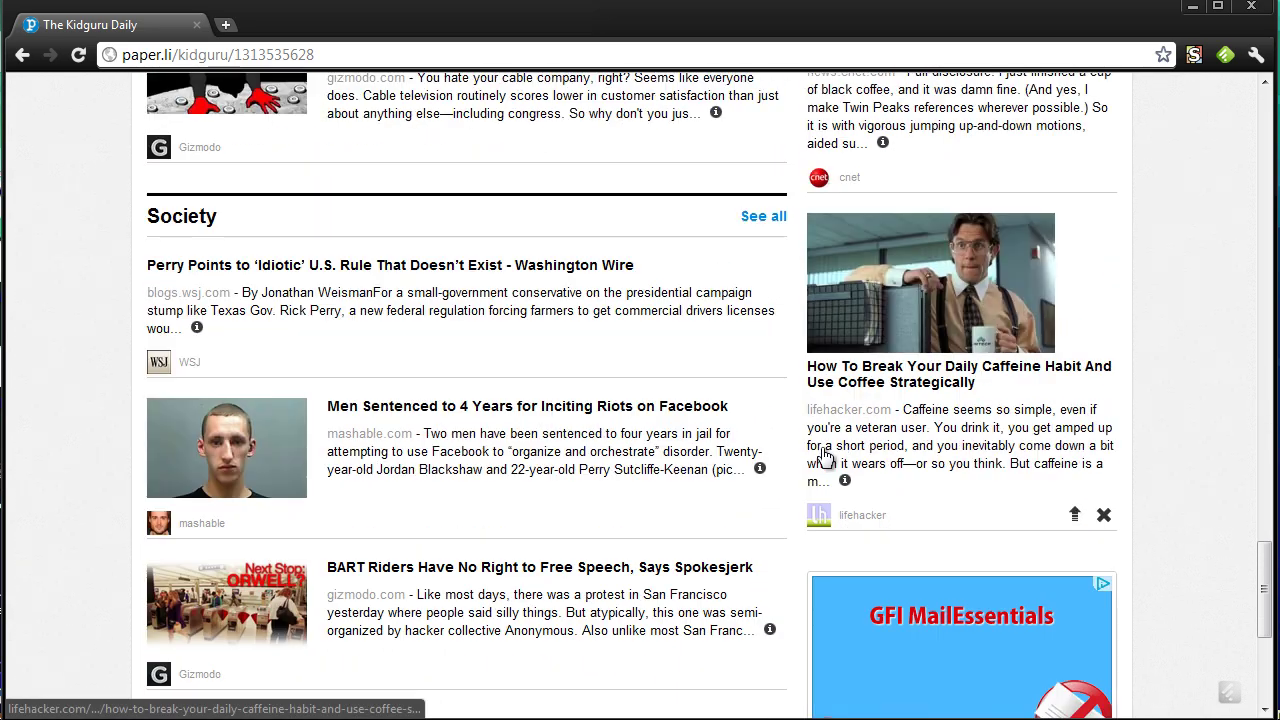
pyautogui.scroll(-4, 820, 451)
pyautogui.scroll(15, 820, 446)
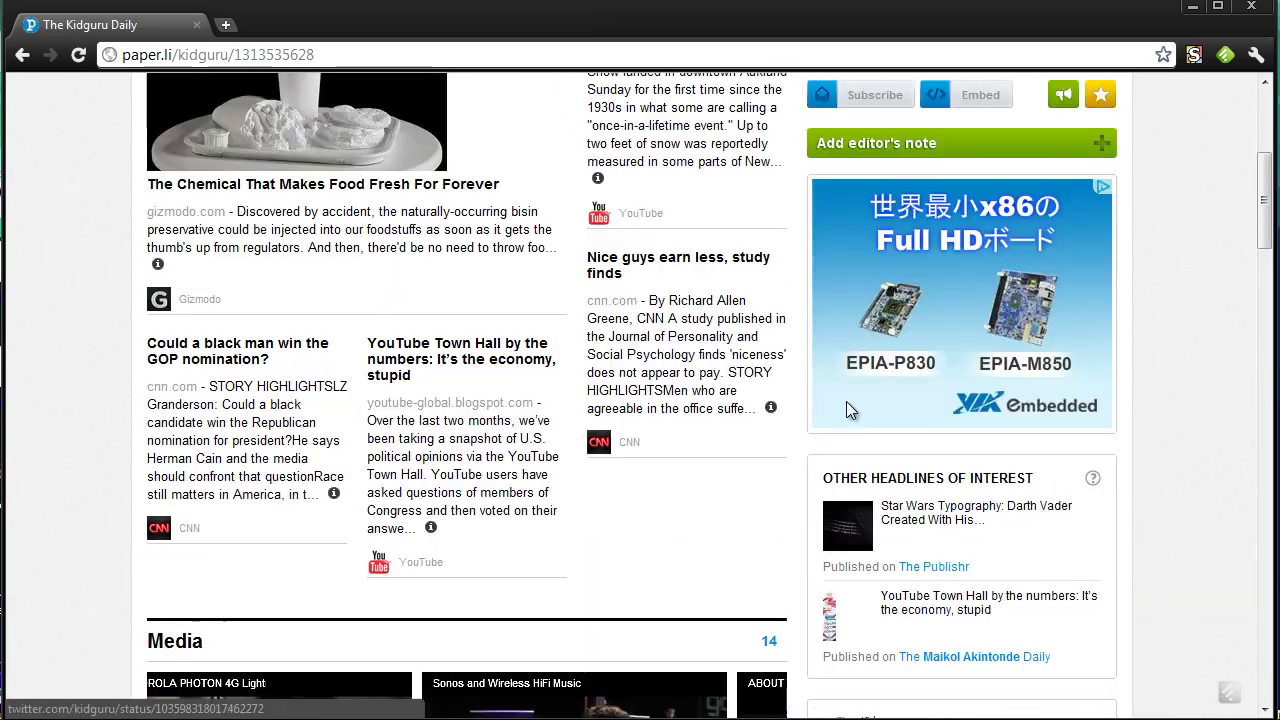
pyautogui.scroll(4, 846, 405)
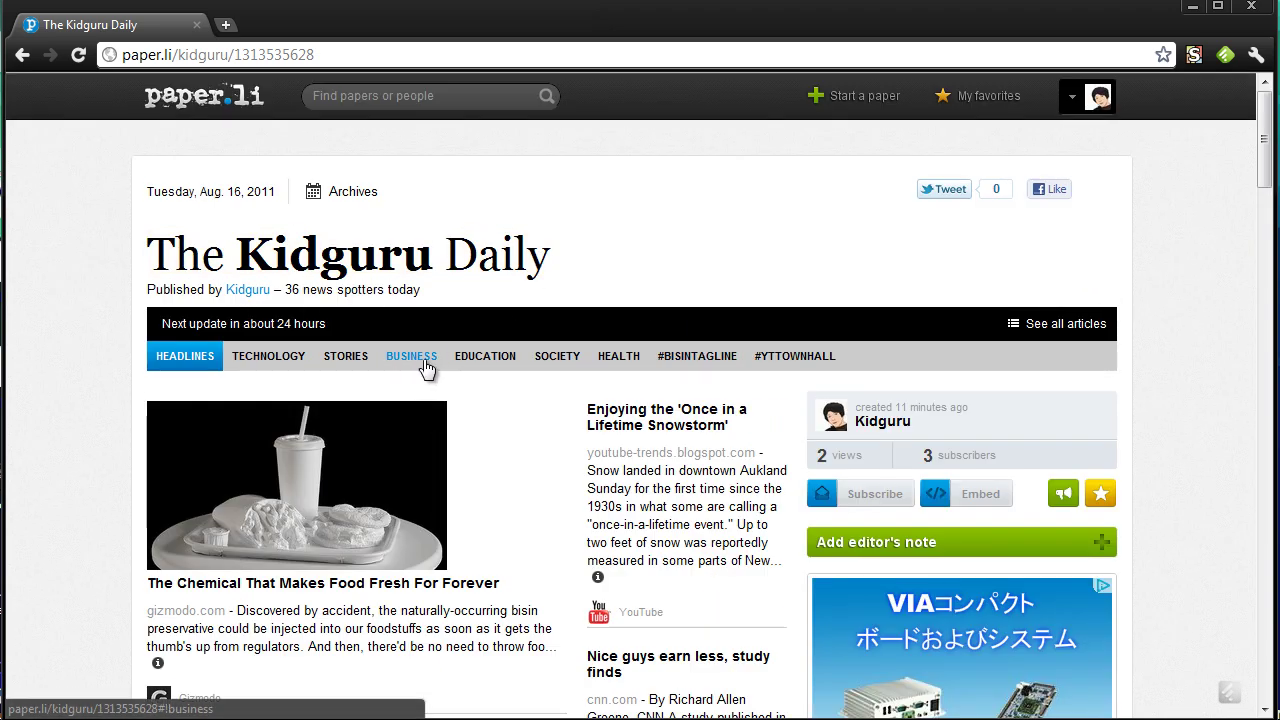
# Step: Open the EDUCATION section and browse articles like Chinese Students Flood U.S. Grad Schools
pyautogui.click(503, 362)
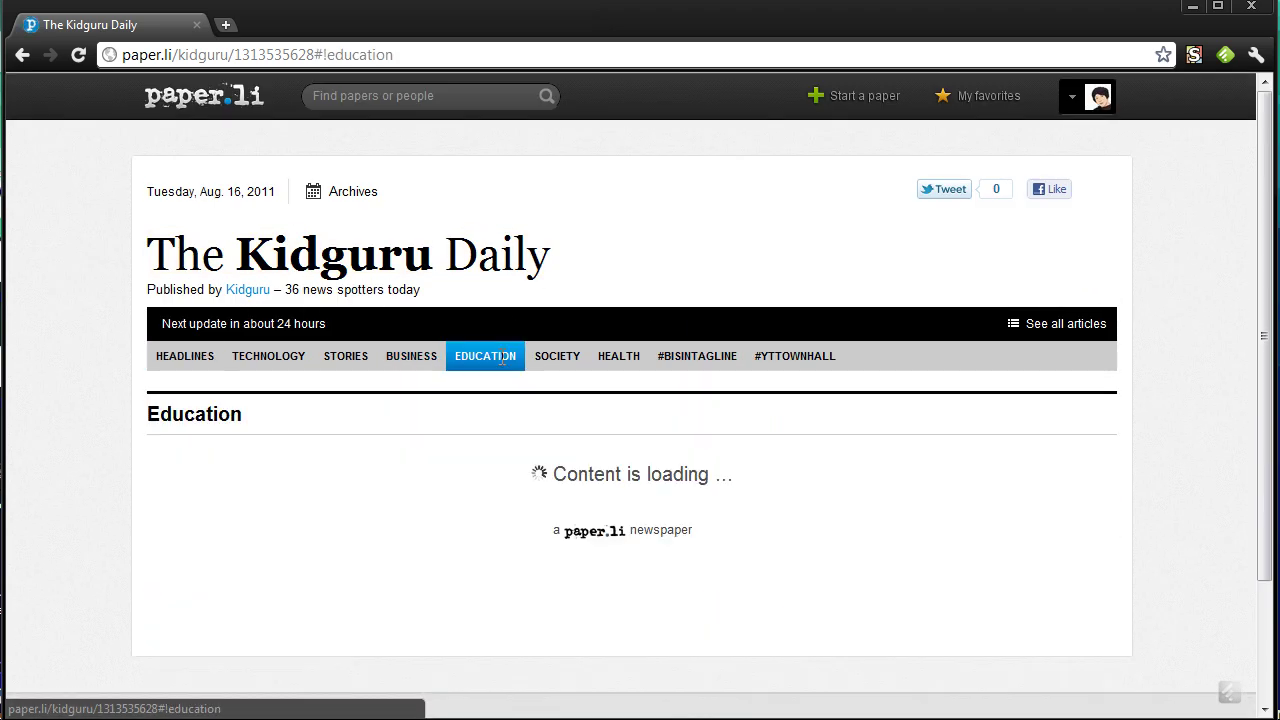
pyautogui.scroll(-3, 516, 432)
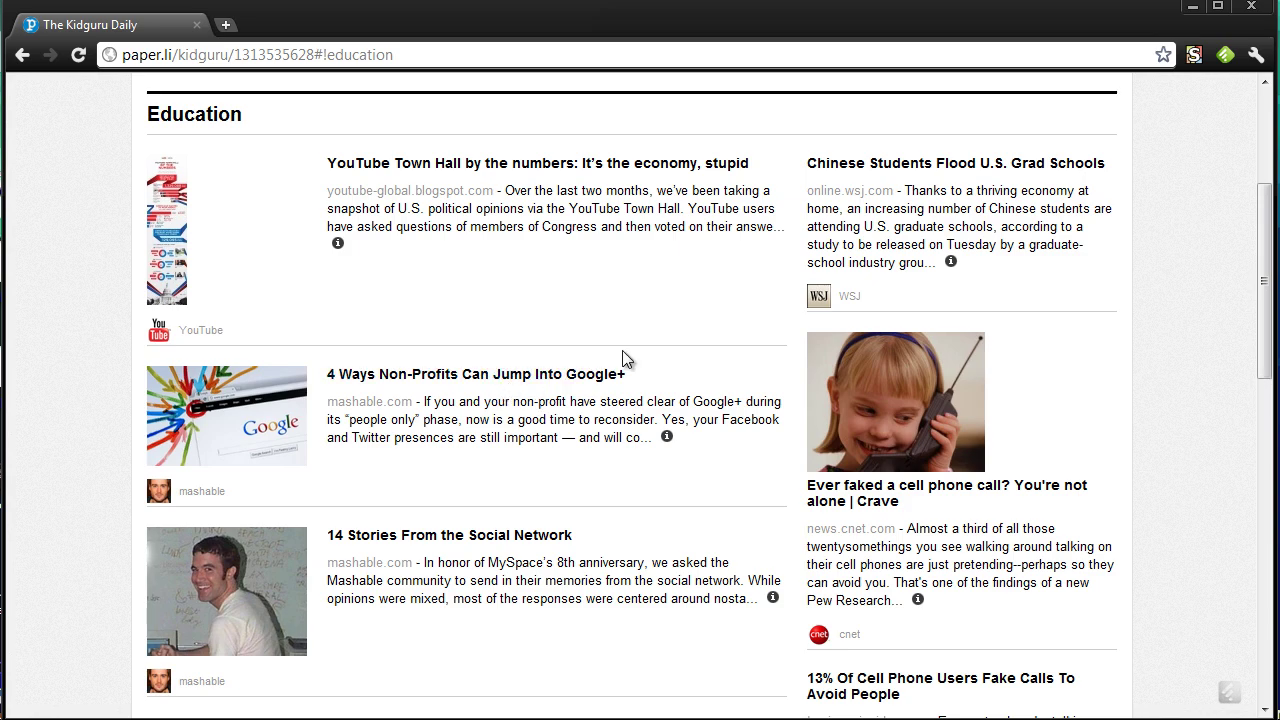
pyautogui.scroll(-3, 630, 370)
pyautogui.scroll(-1, 630, 404)
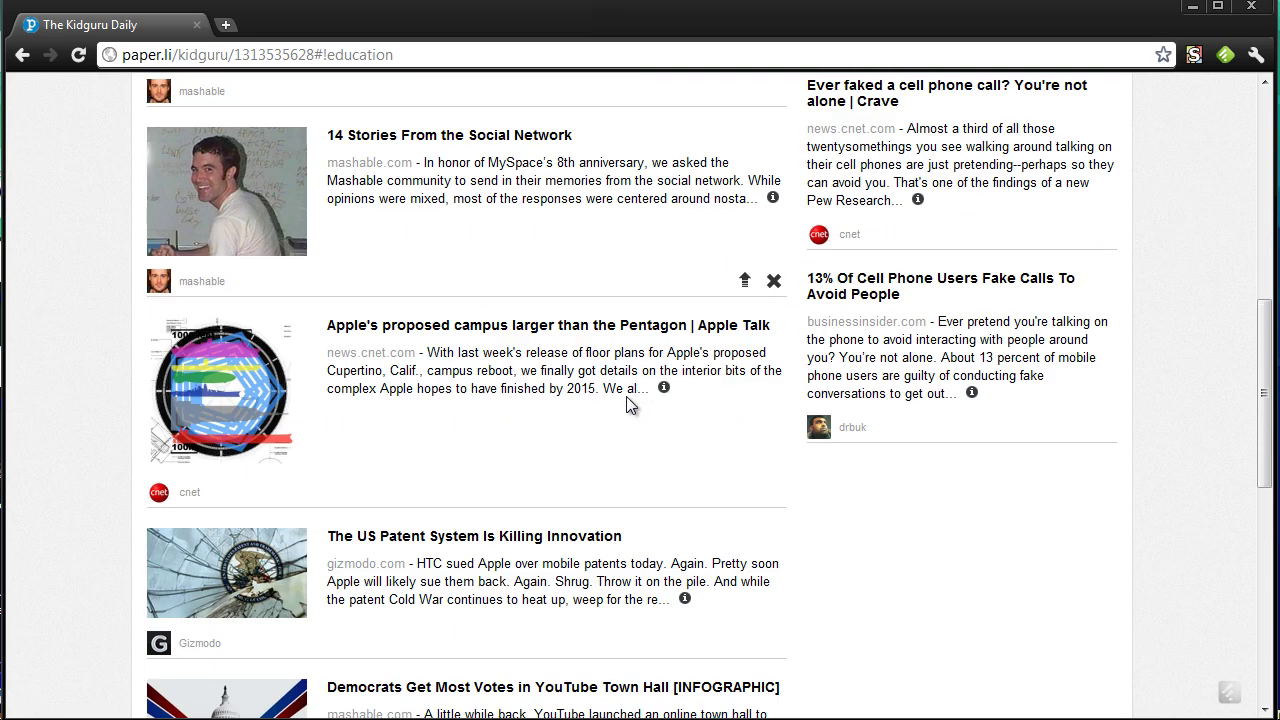
pyautogui.scroll(7, 626, 398)
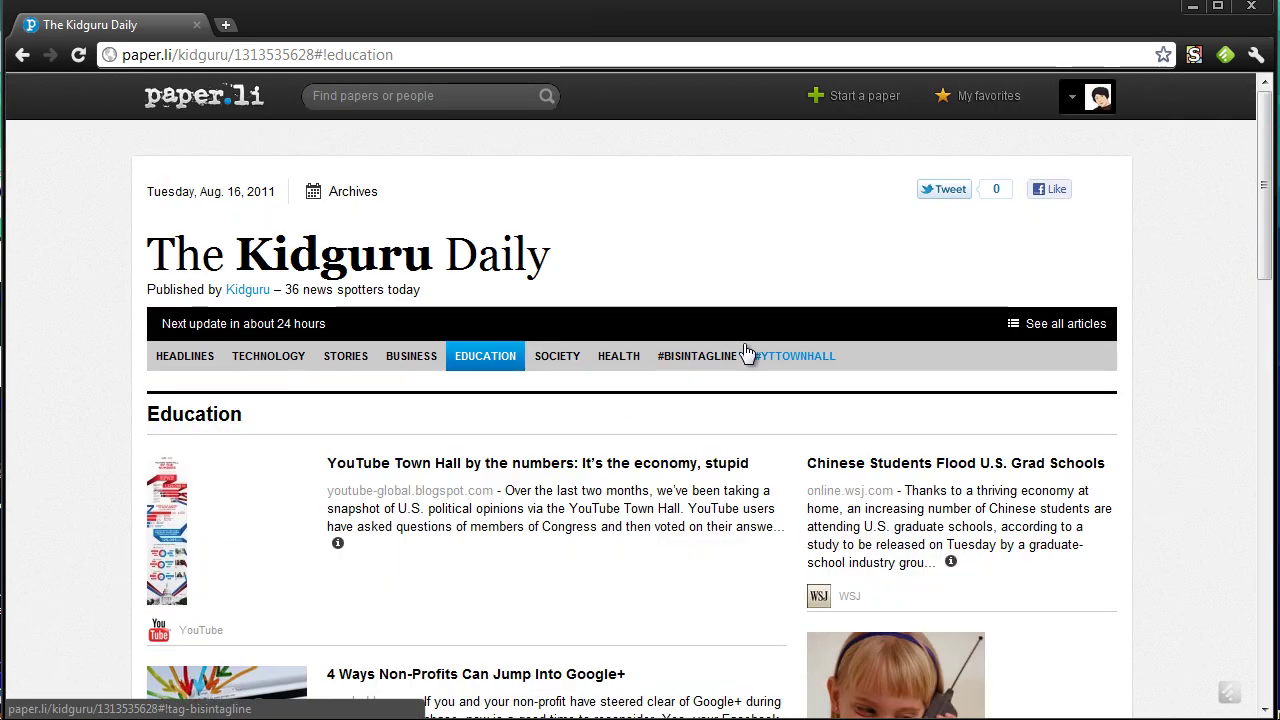
# Step: Open 'See all articles' and browse the table of articles by news spotter, source and topic
pyautogui.click(1038, 337)
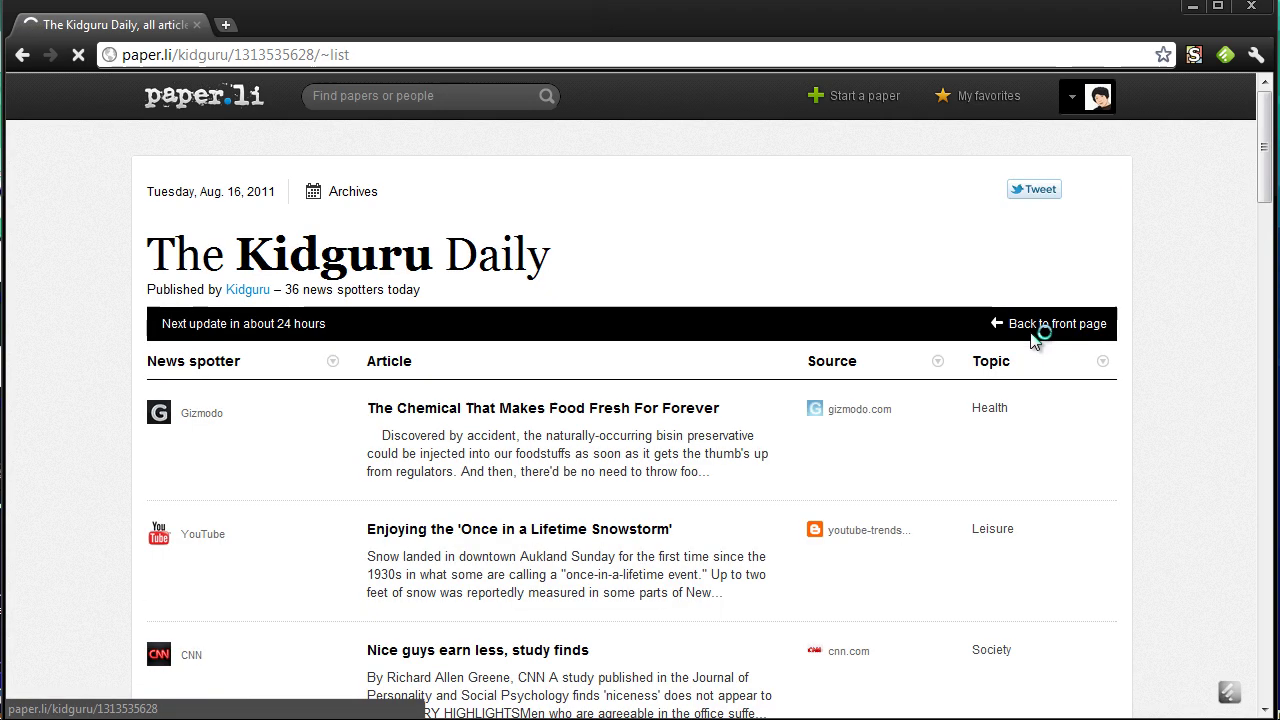
pyautogui.scroll(-2, 1036, 340)
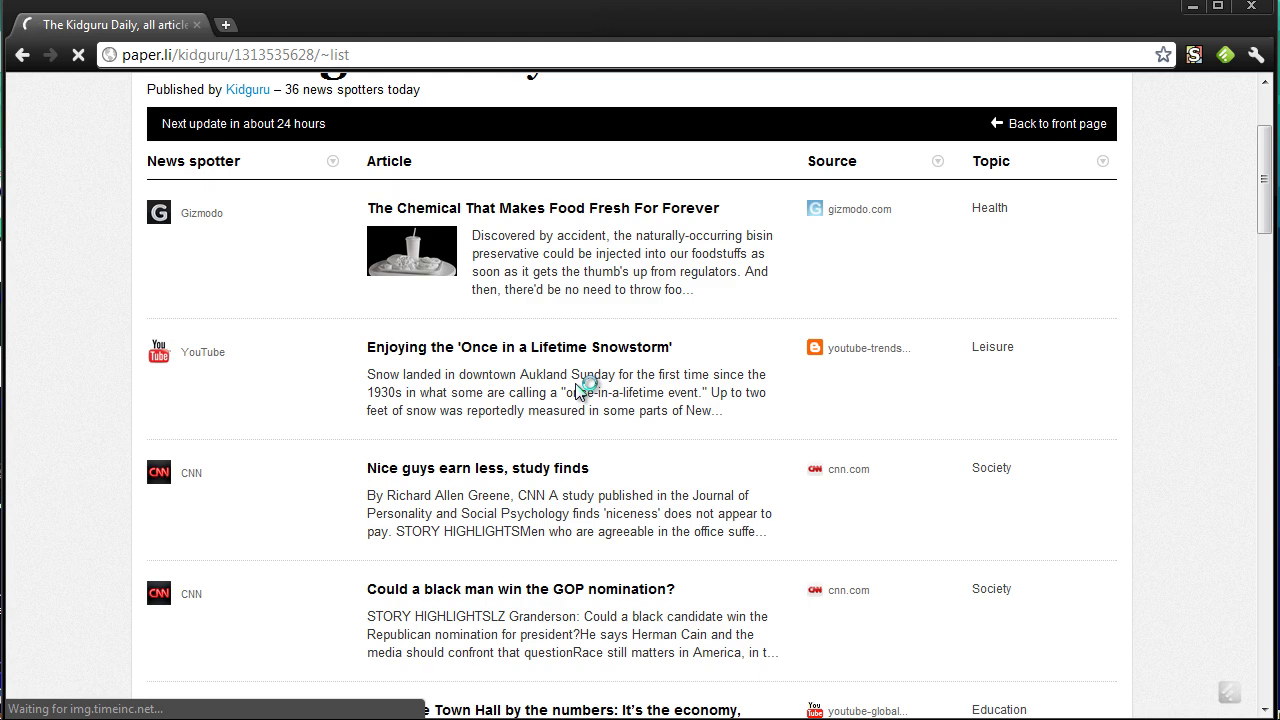
pyautogui.scroll(2, 575, 385)
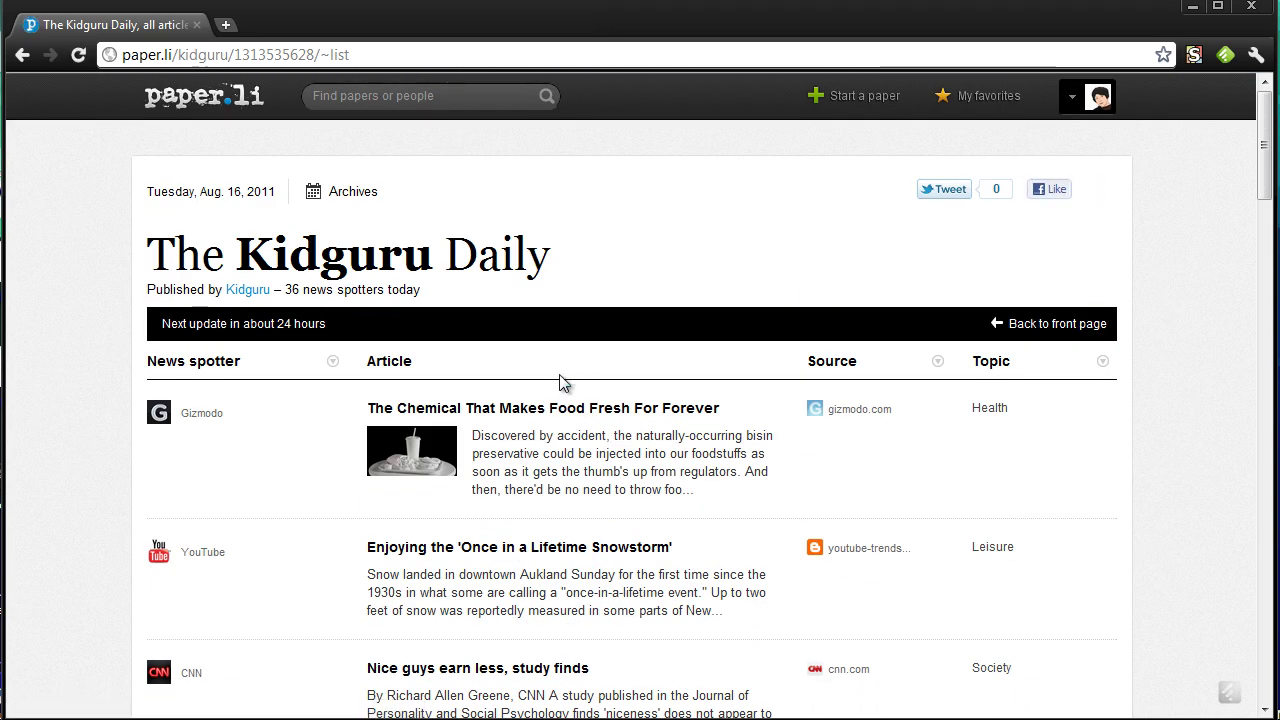
pyautogui.scroll(-4, 560, 382)
pyautogui.scroll(2, 514, 303)
pyautogui.scroll(-2, 517, 352)
pyautogui.scroll(-7, 517, 352)
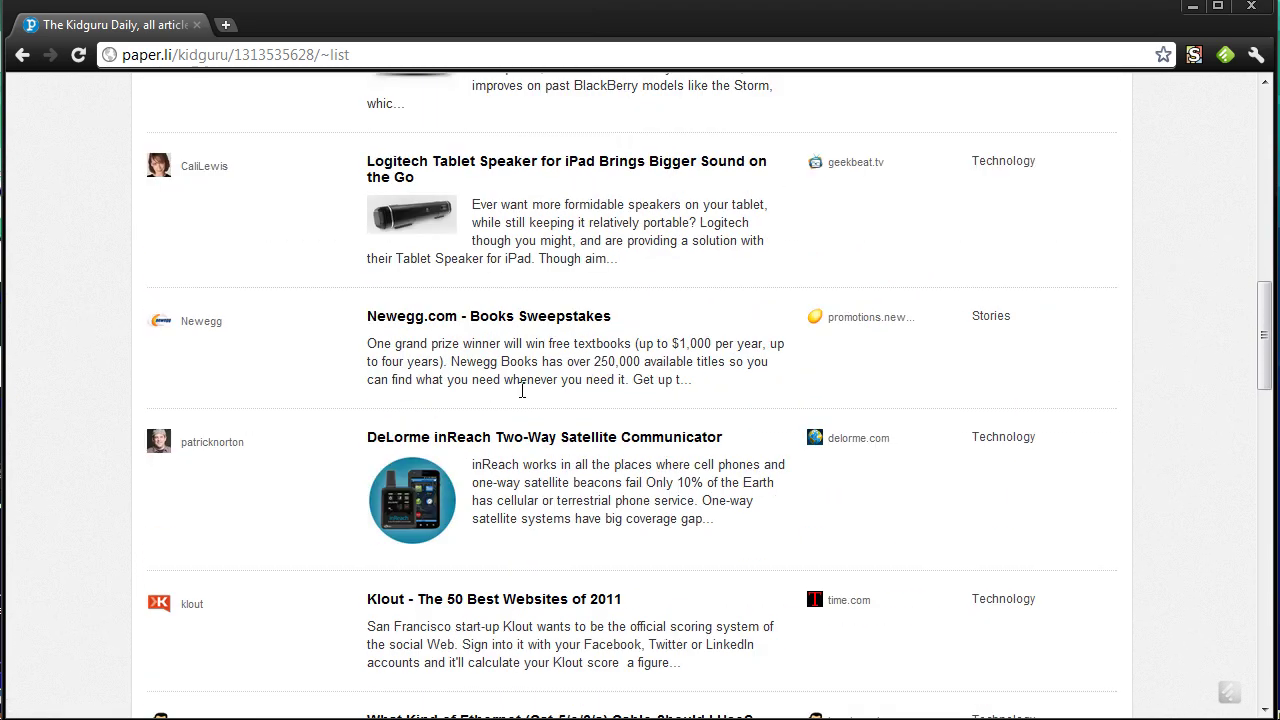
pyautogui.scroll(-7, 537, 390)
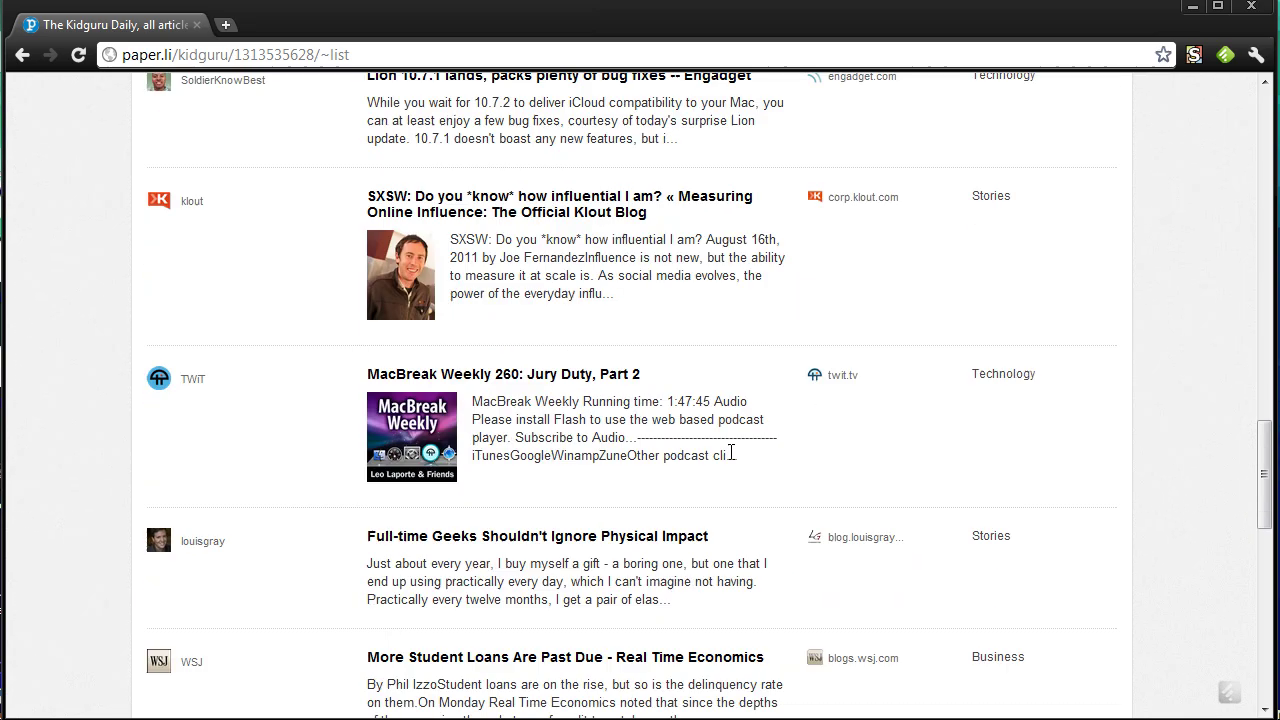
pyautogui.scroll(-10, 731, 452)
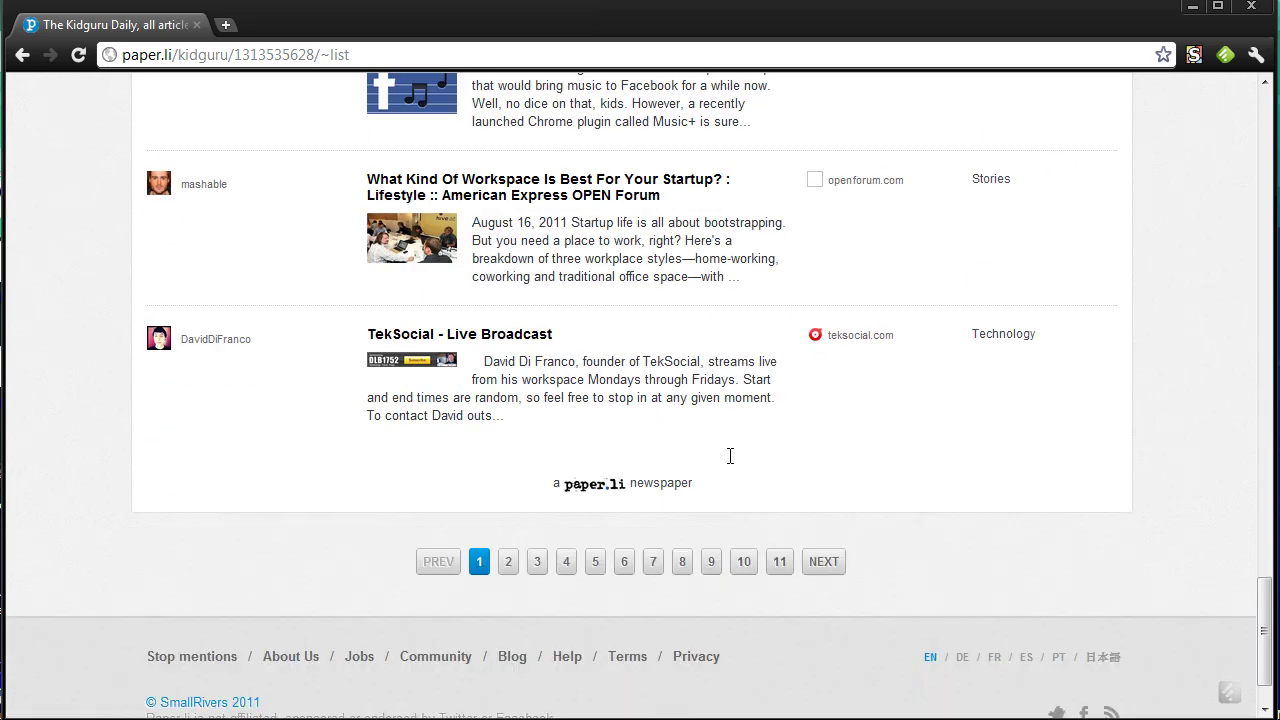
pyautogui.scroll(20, 730, 465)
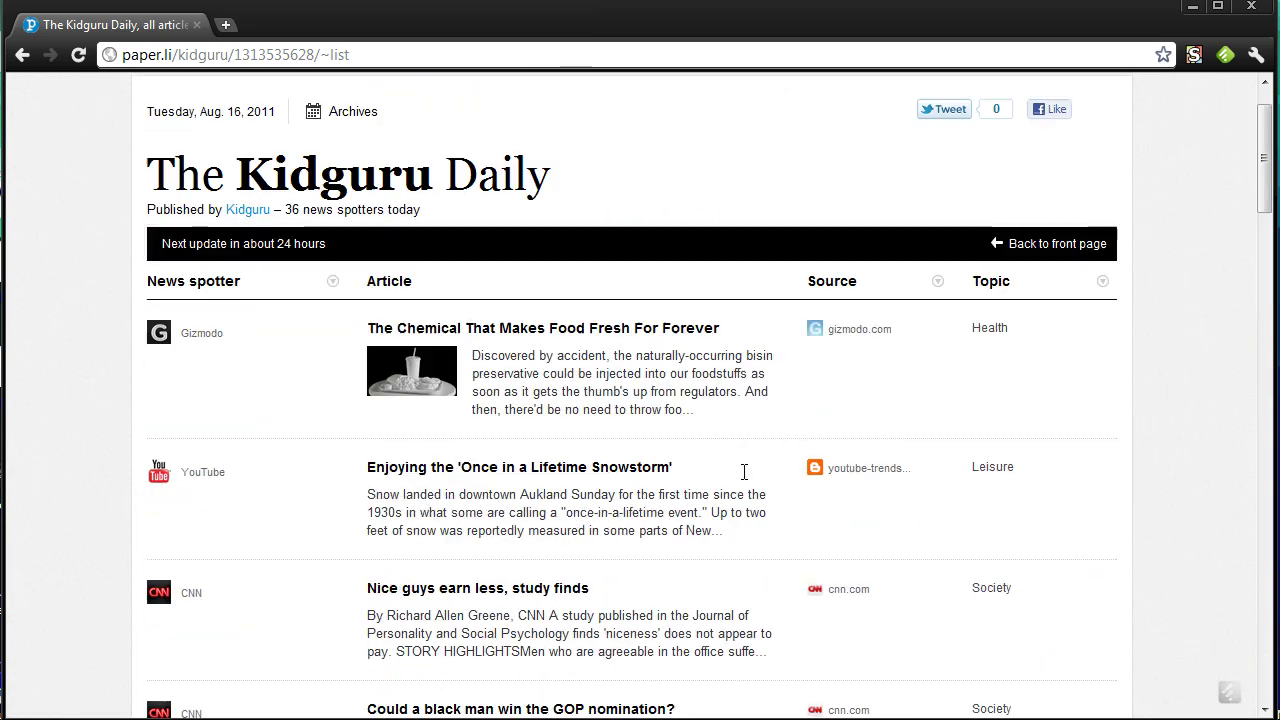